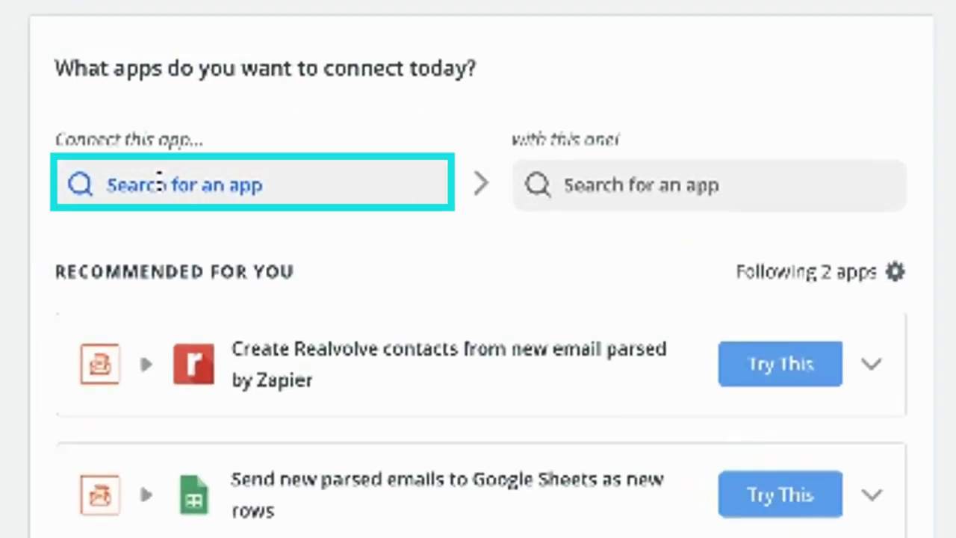
- Pair YouTube with Pinterest in Zapier's app connector to see their triggers, actions and Zaps
{"action": "left_click", "coordinate": [159, 179]}
{"action": "type", "text": "y"}
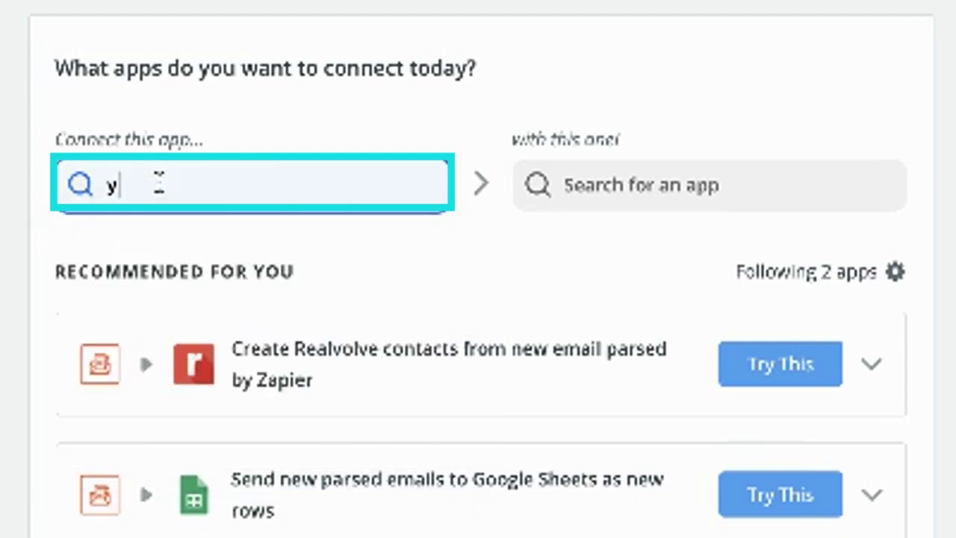
{"action": "type", "text": "outube"}
{"action": "left_click", "coordinate": [146, 257]}
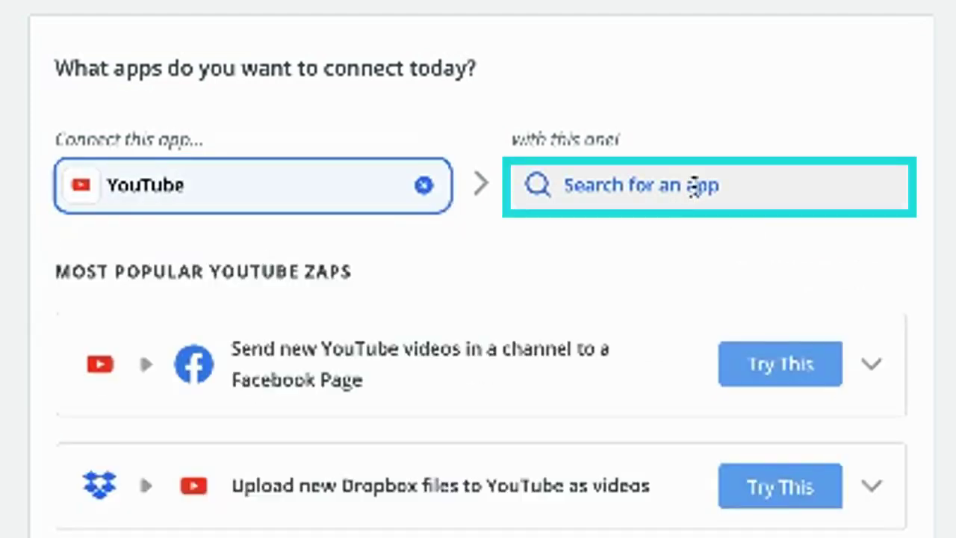
{"action": "left_click", "coordinate": [695, 185]}
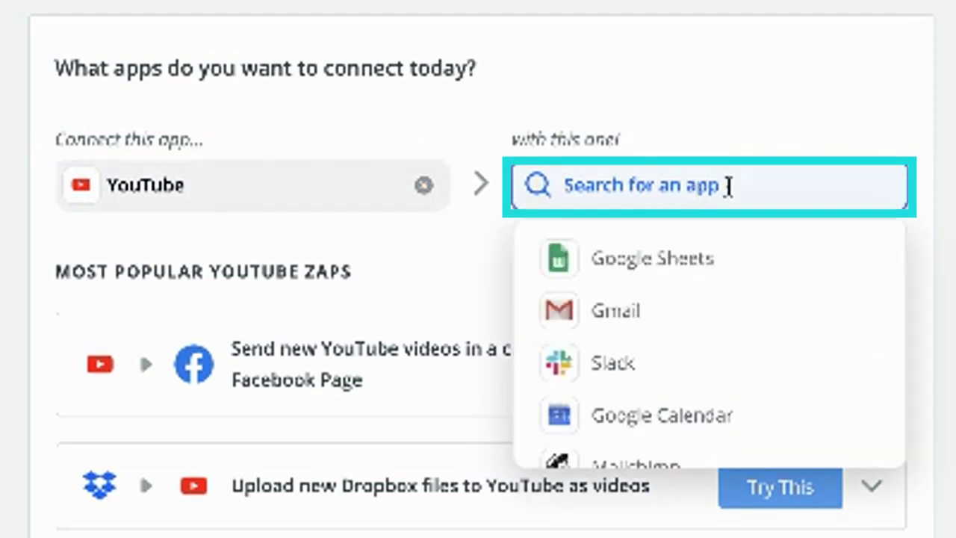
{"action": "type", "text": "pinterest"}
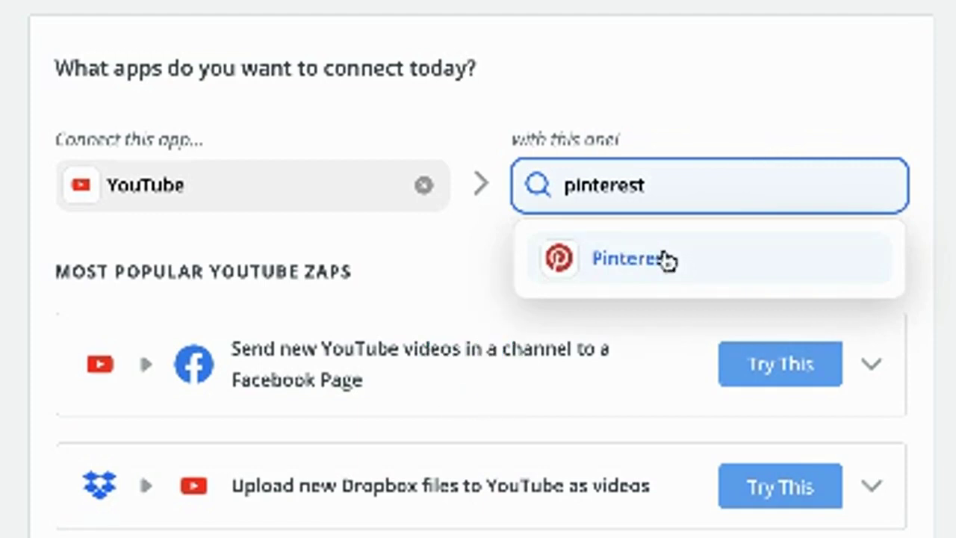
{"action": "left_click", "coordinate": [665, 257]}
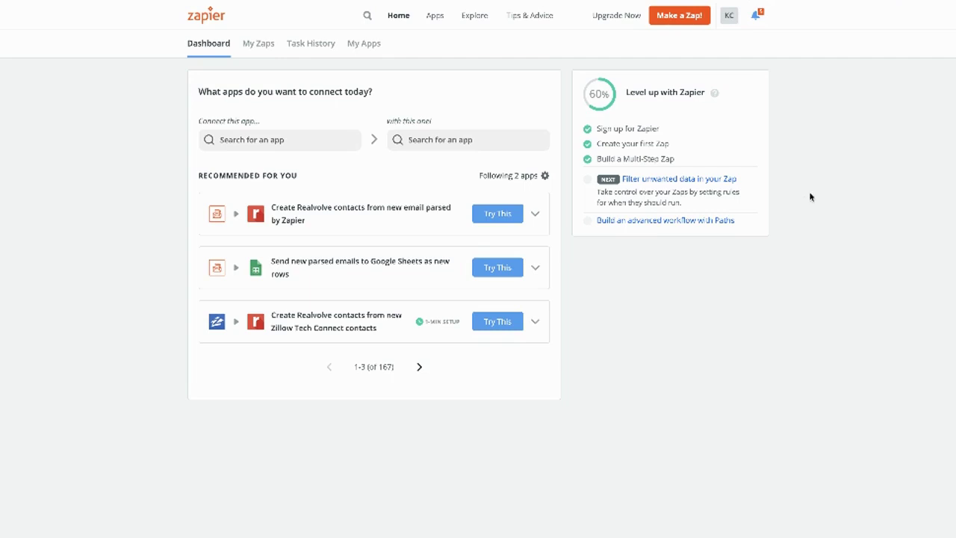
- Pair YouTube with Facebook Pages in Zapier's app connector
{"action": "left_click", "coordinate": [246, 140]}
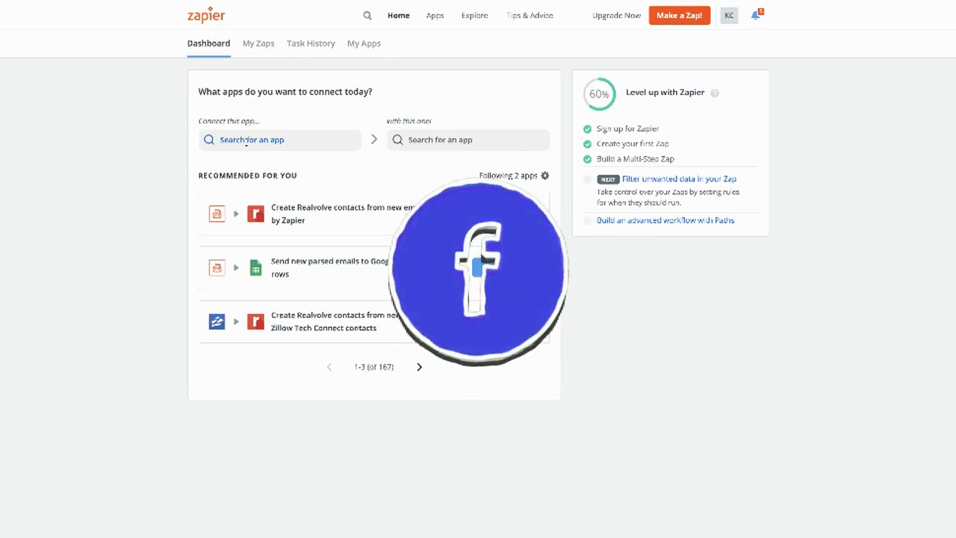
{"action": "type", "text": "youtube"}
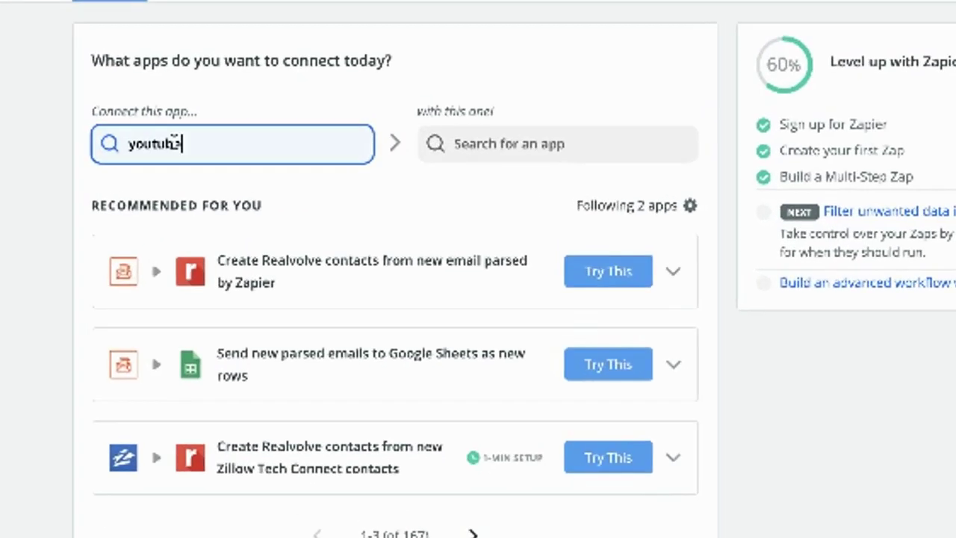
{"action": "left_click", "coordinate": [171, 196]}
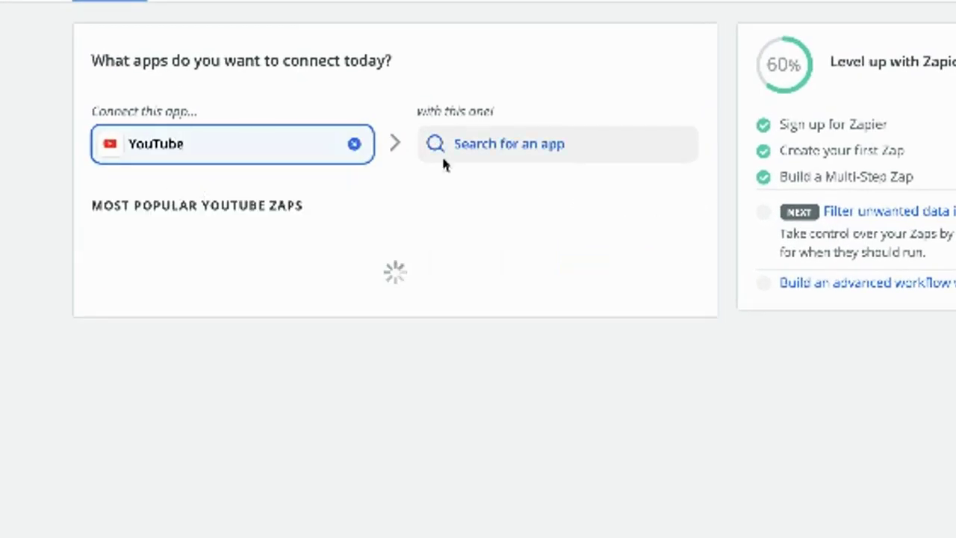
{"action": "left_click", "coordinate": [479, 145]}
{"action": "type", "text": "facebook"}
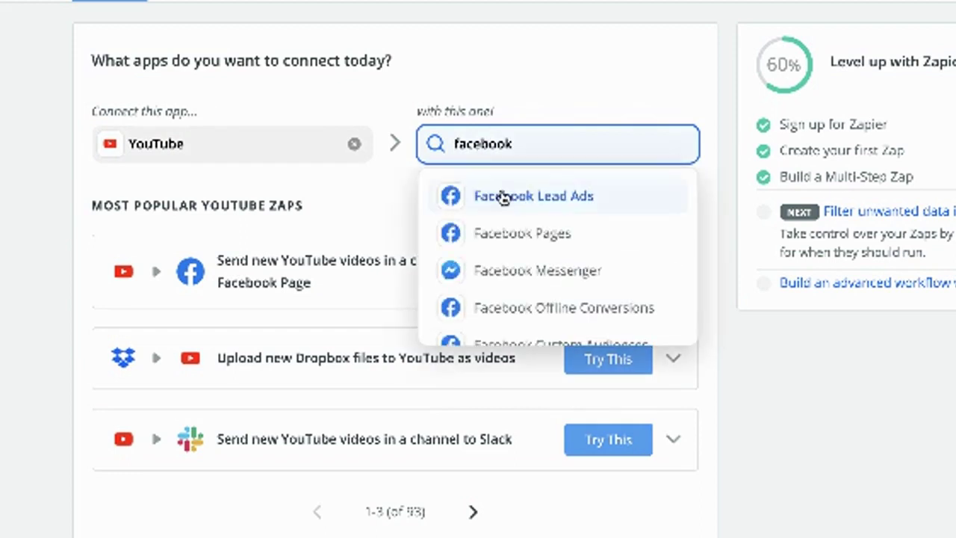
{"action": "left_click", "coordinate": [508, 235]}
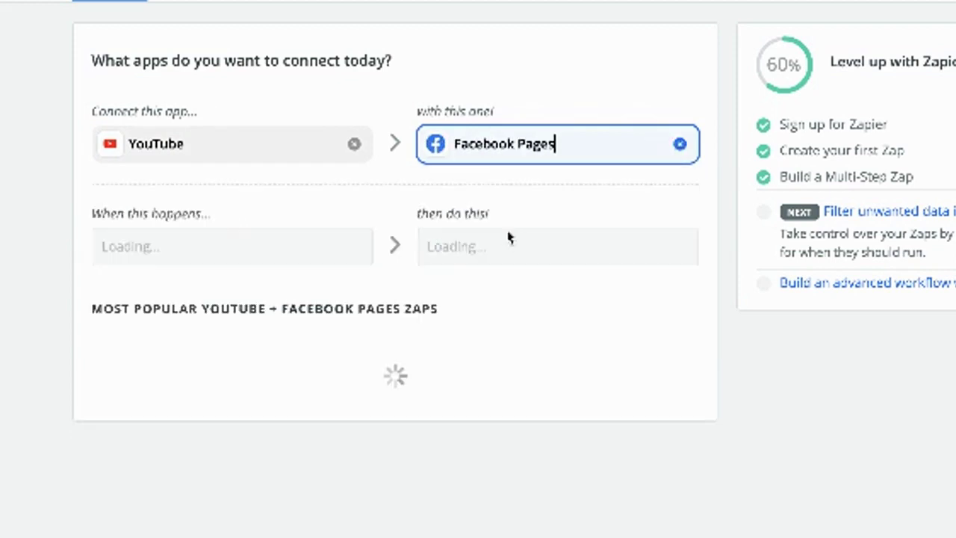
- Choose 'New Video In Channel' as the YouTube trigger and 'Create Page Post' as the action
{"action": "left_click", "coordinate": [352, 249]}
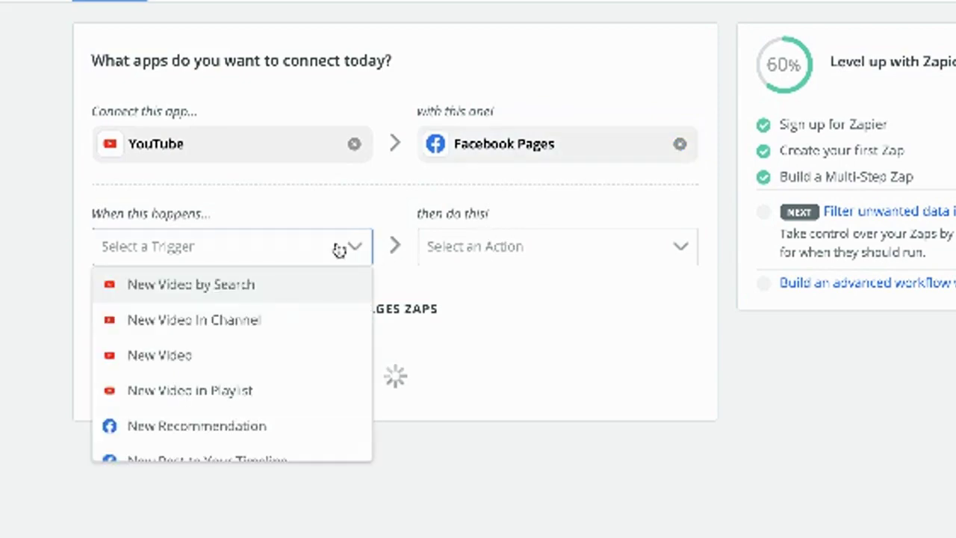
{"action": "left_click", "coordinate": [296, 319]}
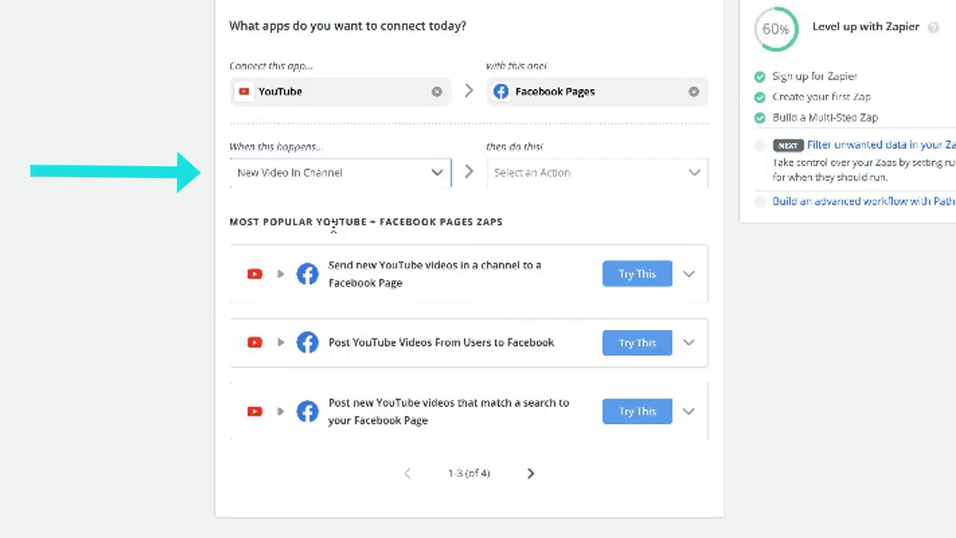
{"action": "left_click", "coordinate": [550, 182]}
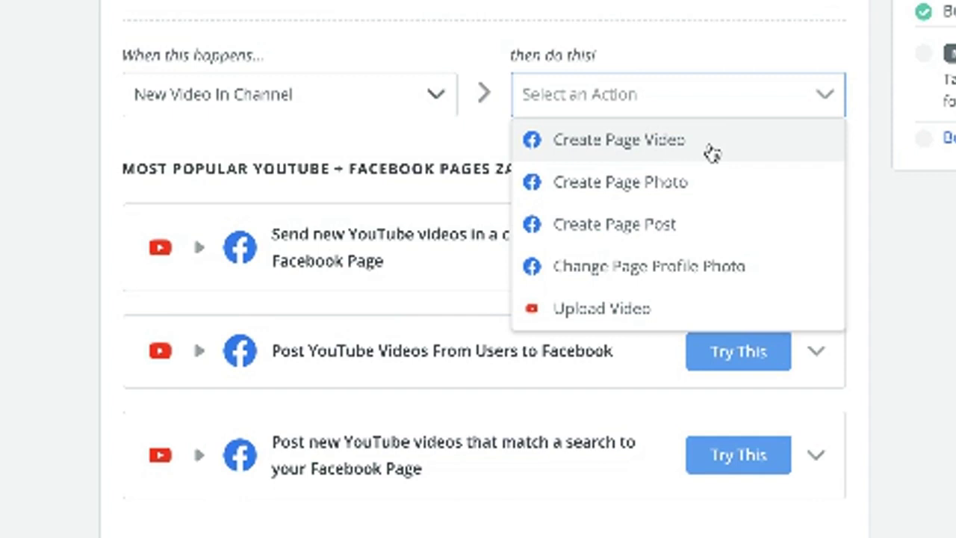
{"action": "left_click", "coordinate": [686, 232]}
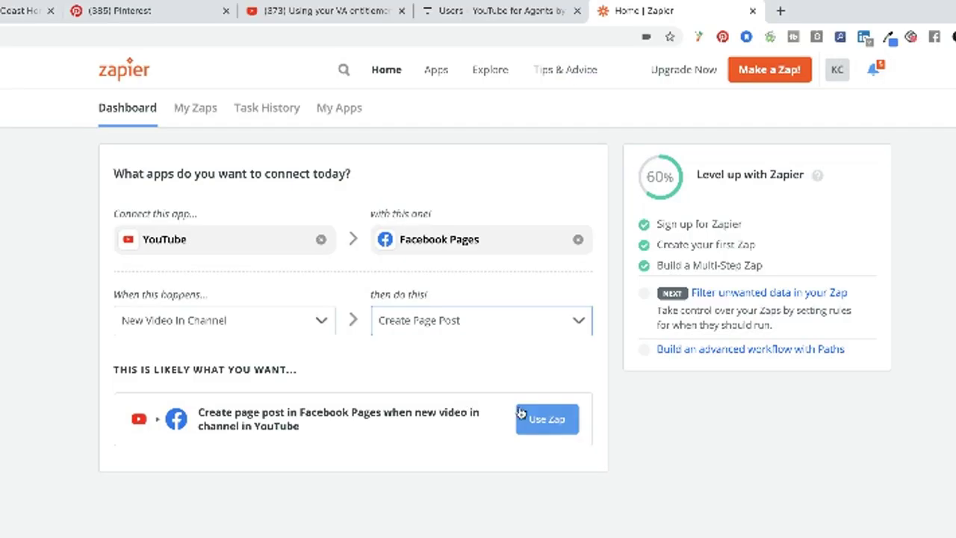
- Use the suggested Zap and connect the channel's YouTube account to its trigger
{"action": "left_click", "coordinate": [480, 428]}
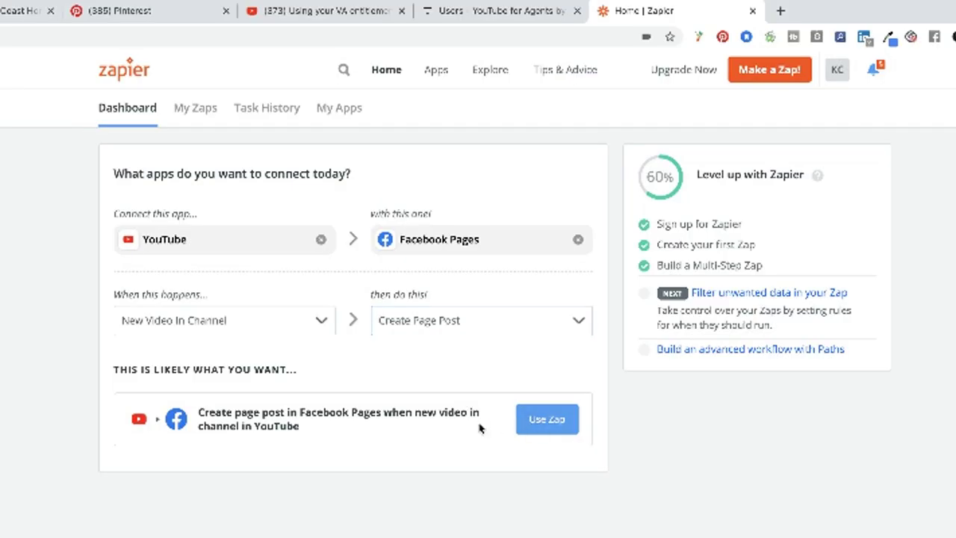
{"action": "left_click", "coordinate": [532, 421]}
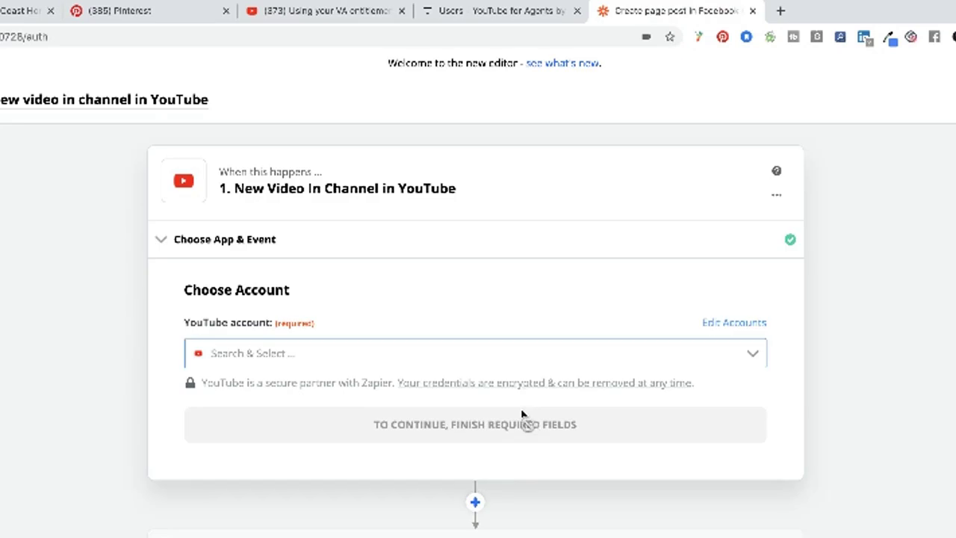
{"action": "left_click", "coordinate": [761, 344]}
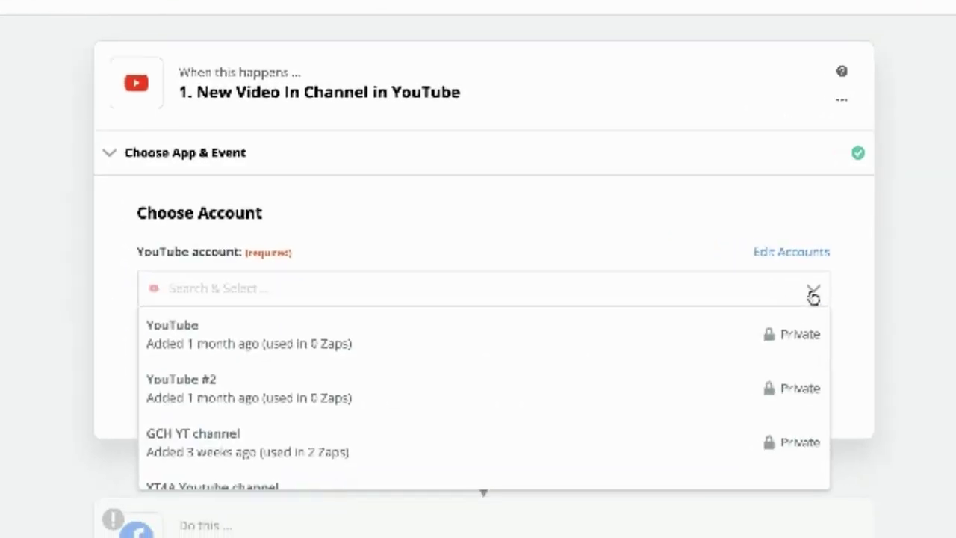
{"action": "left_click", "coordinate": [263, 436]}
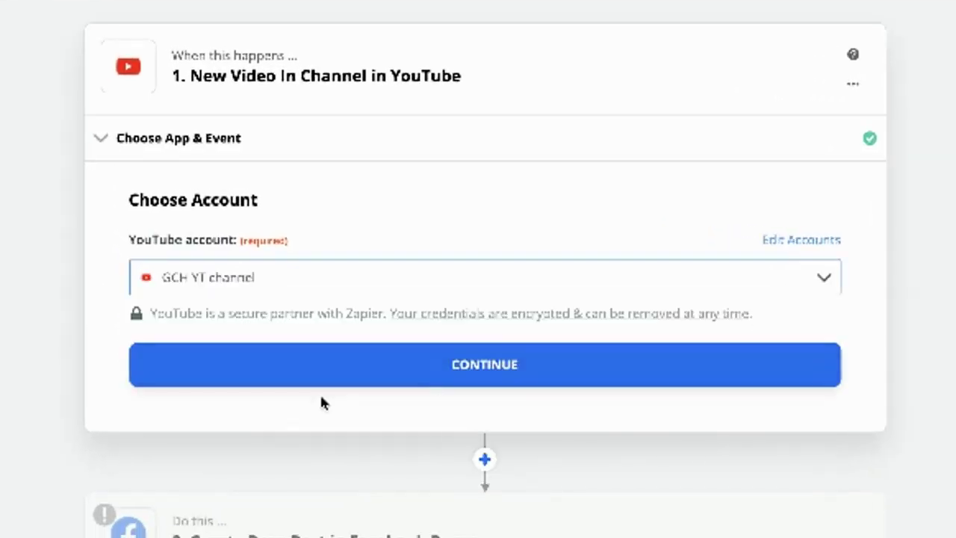
{"action": "left_click", "coordinate": [446, 381]}
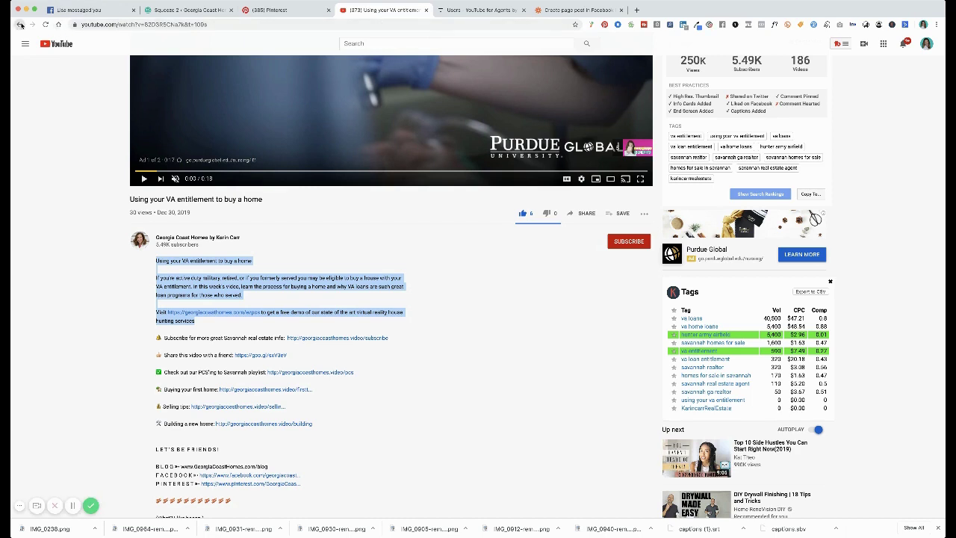
- Go back to the Georgia Coast Homes Videos page and select the channel ID in its address
{"action": "left_click", "coordinate": [20, 24]}
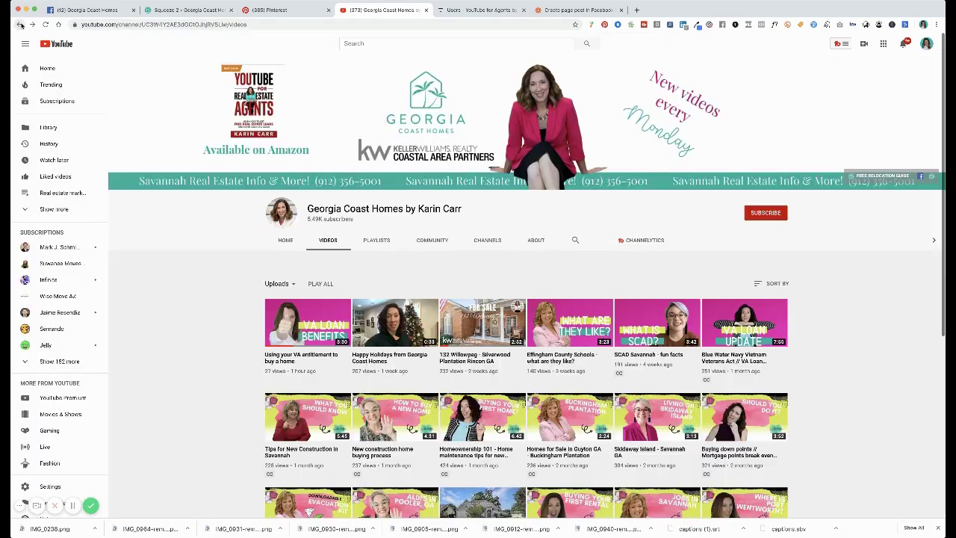
{"action": "left_click_drag", "start_coordinate": [118, 25], "coordinate": [140, 25]}
{"action": "mouse_move", "coordinate": [297, 47]}
{"action": "left_mouse_down"}
{"action": "mouse_move", "coordinate": [553, 47]}
{"action": "mouse_move", "coordinate": [505, 51]}
{"action": "left_mouse_up"}
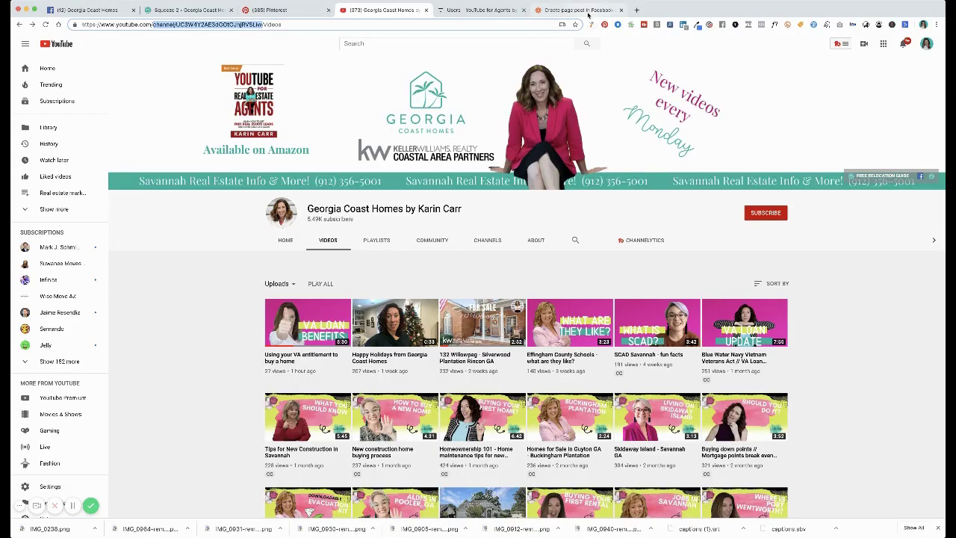
- Paste the channel ID into the trigger's Channel field, test it, and inspect sample Video A
{"action": "left_click", "coordinate": [588, 10]}
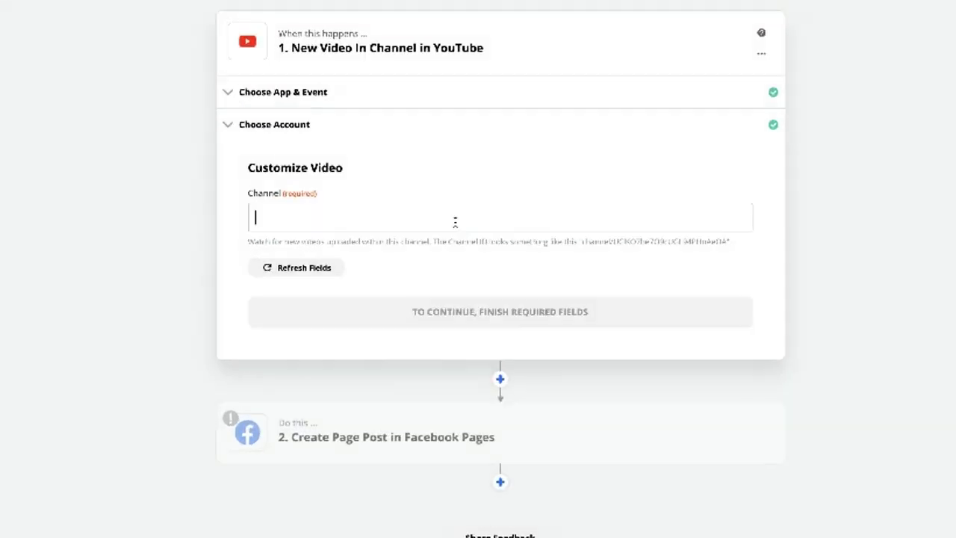
{"action": "type", "text": "channel/UC3W4Y2AE3tGGtOJhjRvSLiw"}
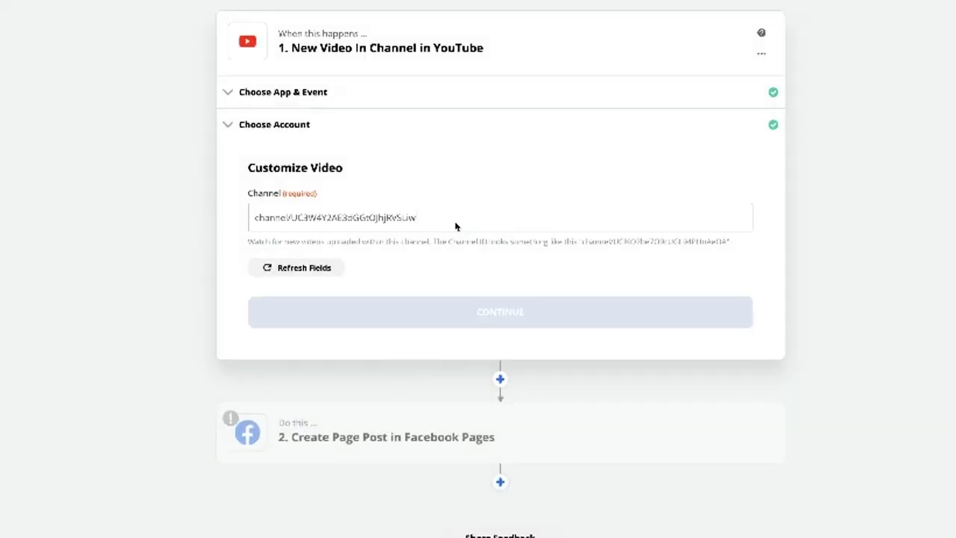
{"action": "left_click", "coordinate": [486, 319]}
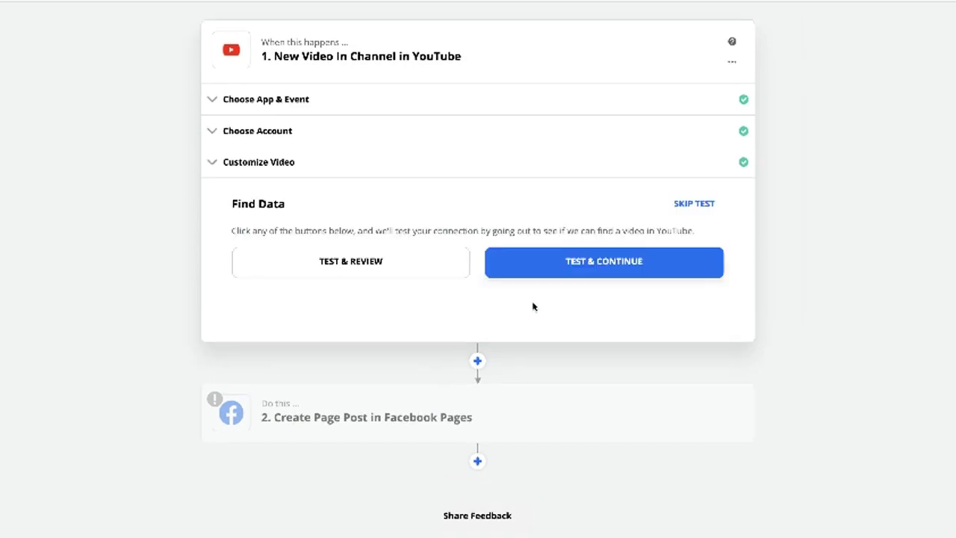
{"action": "left_click", "coordinate": [423, 271]}
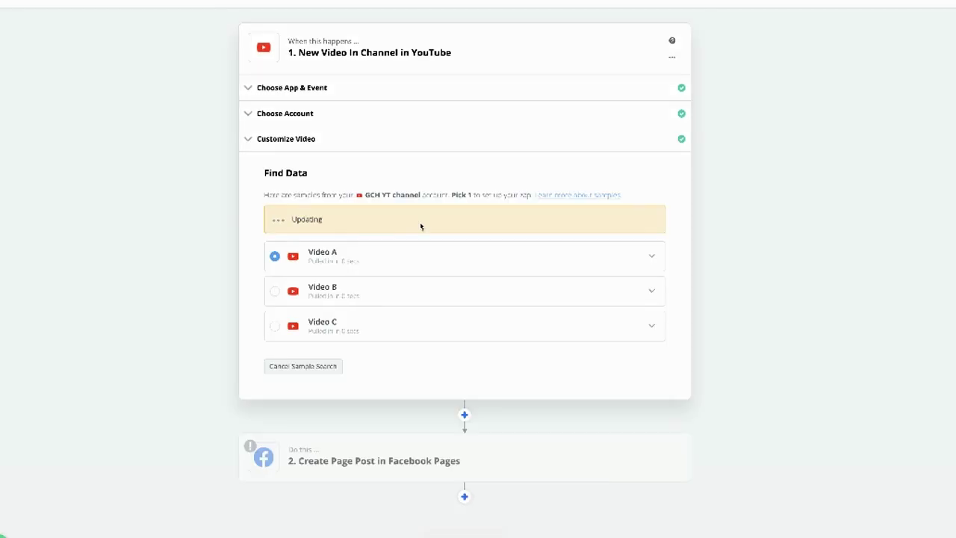
{"action": "left_click", "coordinate": [331, 254]}
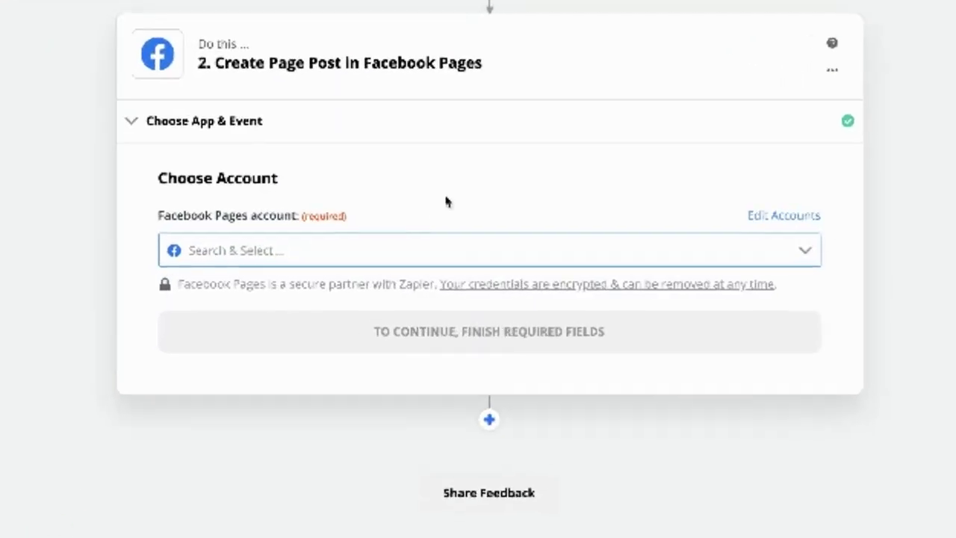
- Connect the Facebook Pages account and choose Georgia Coast Homes as the page to post to
{"action": "left_click", "coordinate": [805, 252]}
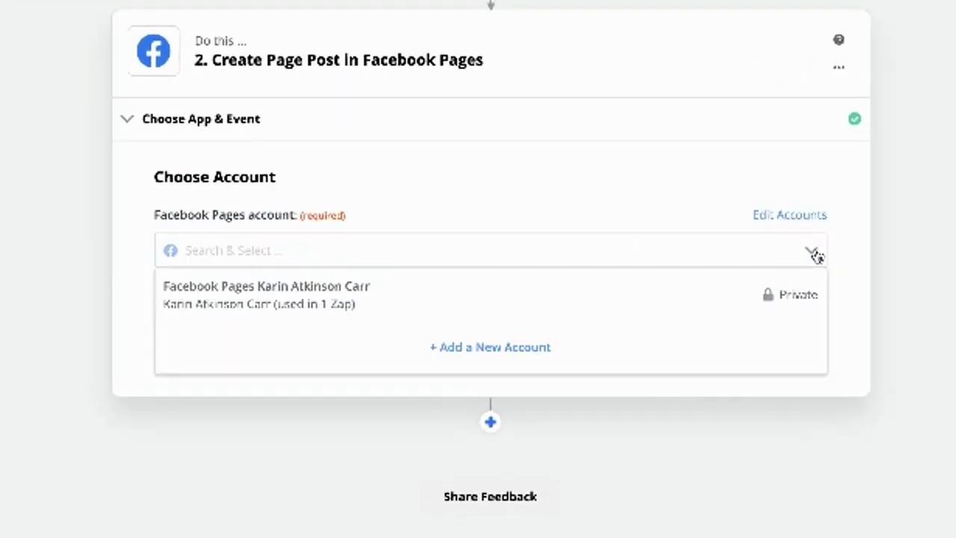
{"action": "left_click", "coordinate": [297, 293]}
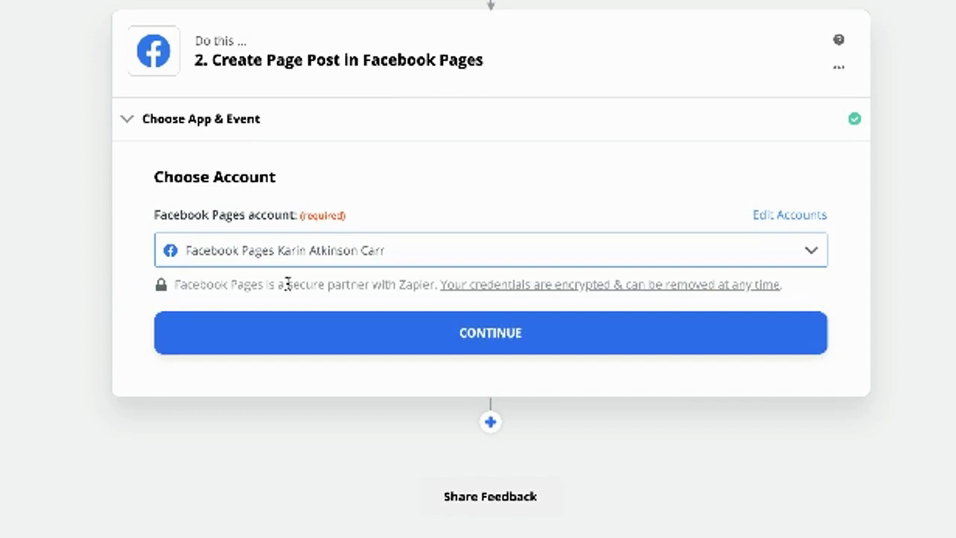
{"action": "left_click", "coordinate": [344, 333]}
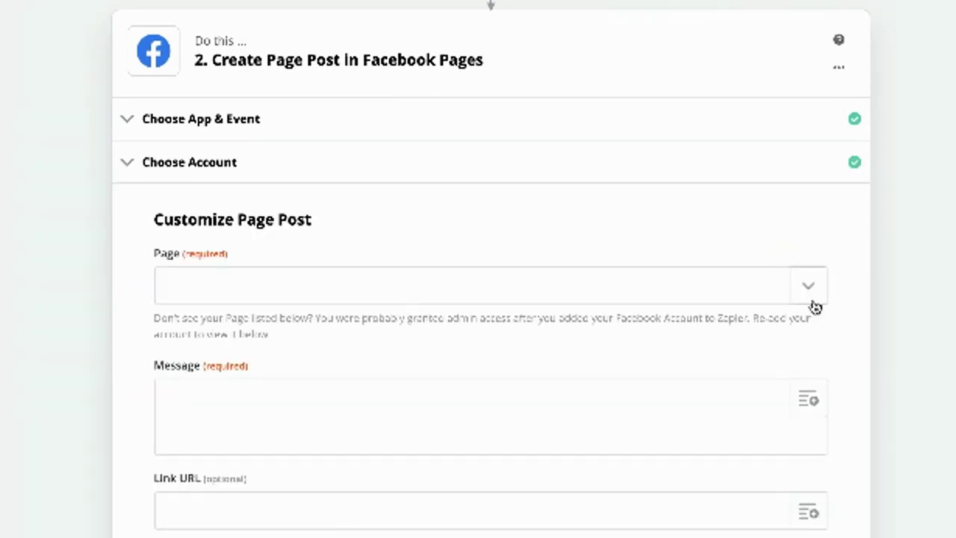
{"action": "left_click", "coordinate": [811, 287]}
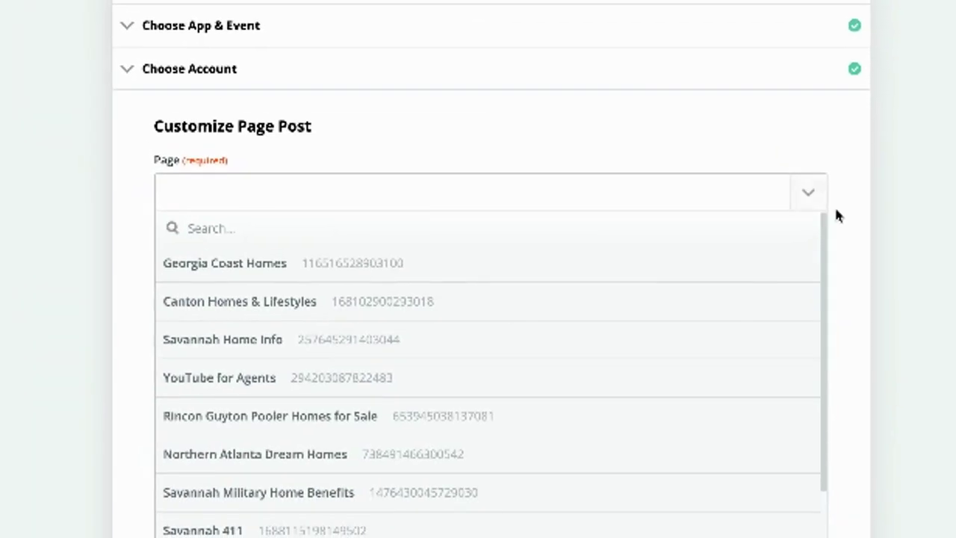
{"action": "left_click", "coordinate": [205, 269]}
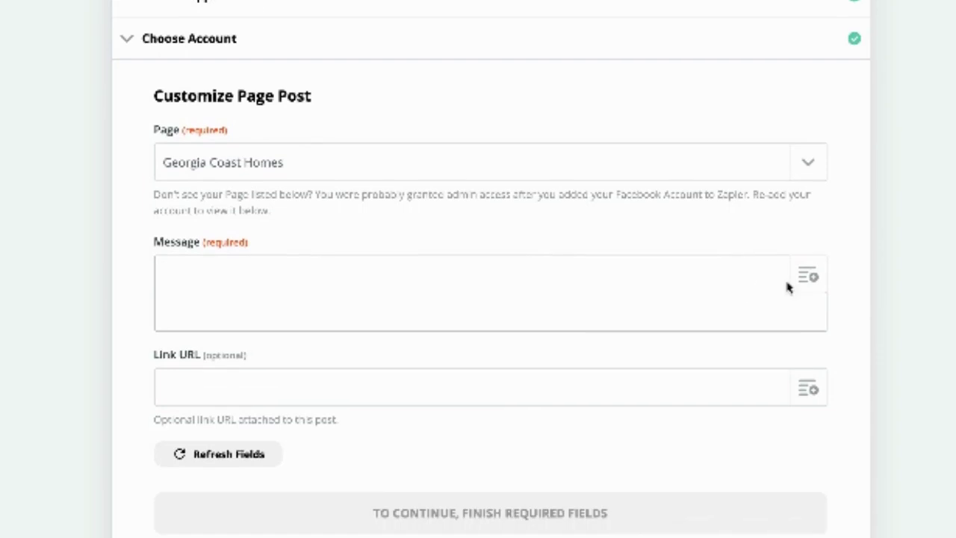
- Map the video Description into Message and the Youtube.com URL into Link URL
{"action": "scroll", "coordinate": [788, 284], "scroll_direction": "down", "scroll_amount": 1}
{"action": "left_click", "coordinate": [809, 220]}
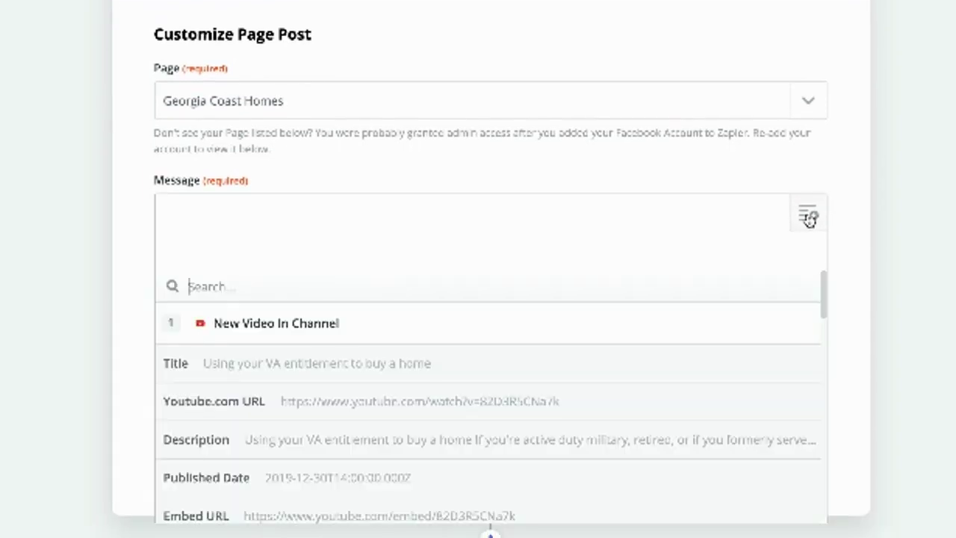
{"action": "scroll", "coordinate": [829, 222], "scroll_direction": "down", "scroll_amount": 2}
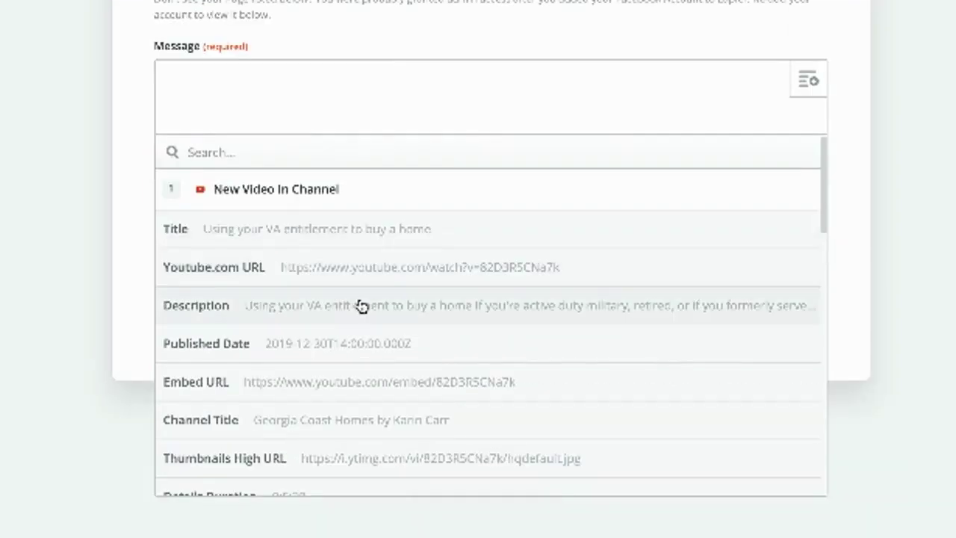
{"action": "left_click", "coordinate": [361, 305]}
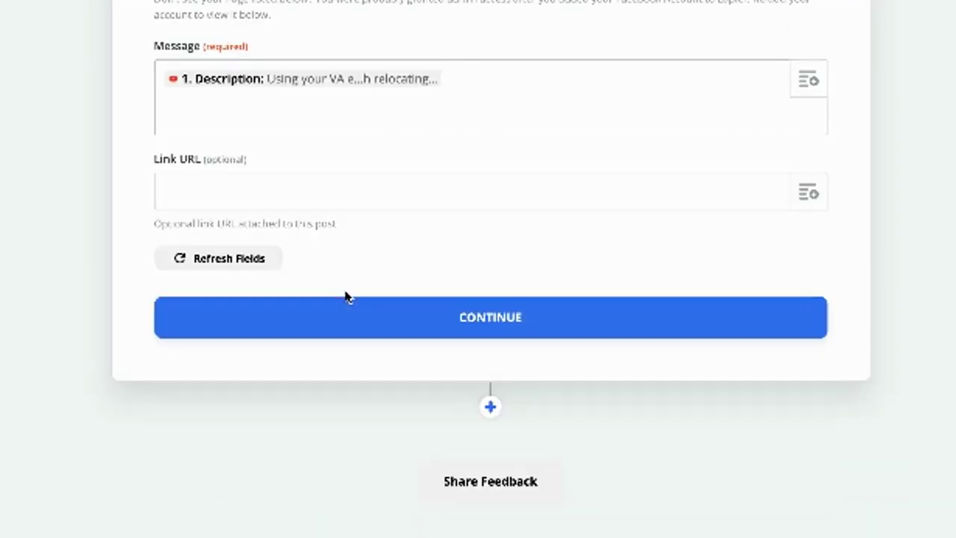
{"action": "left_click", "coordinate": [807, 191]}
{"action": "left_click", "coordinate": [334, 345]}
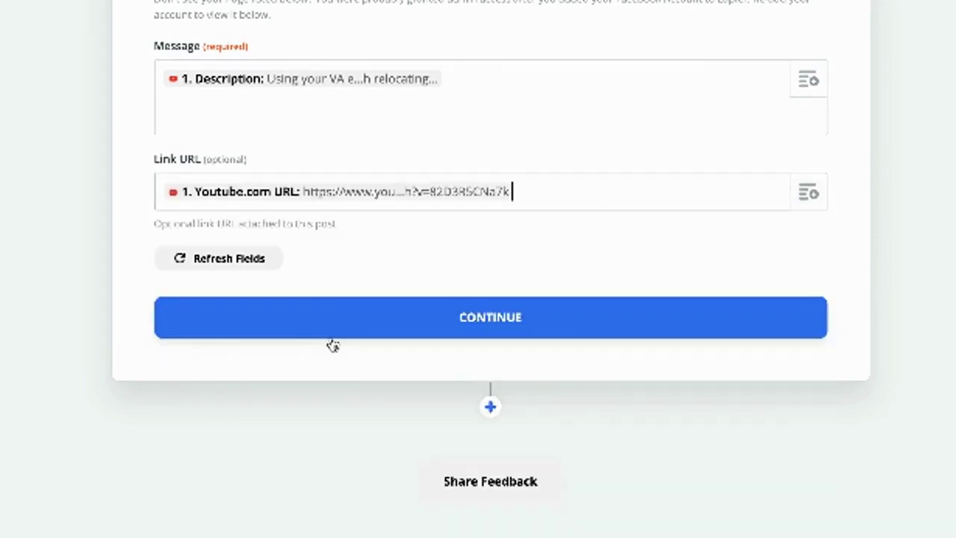
{"action": "left_click", "coordinate": [491, 328]}
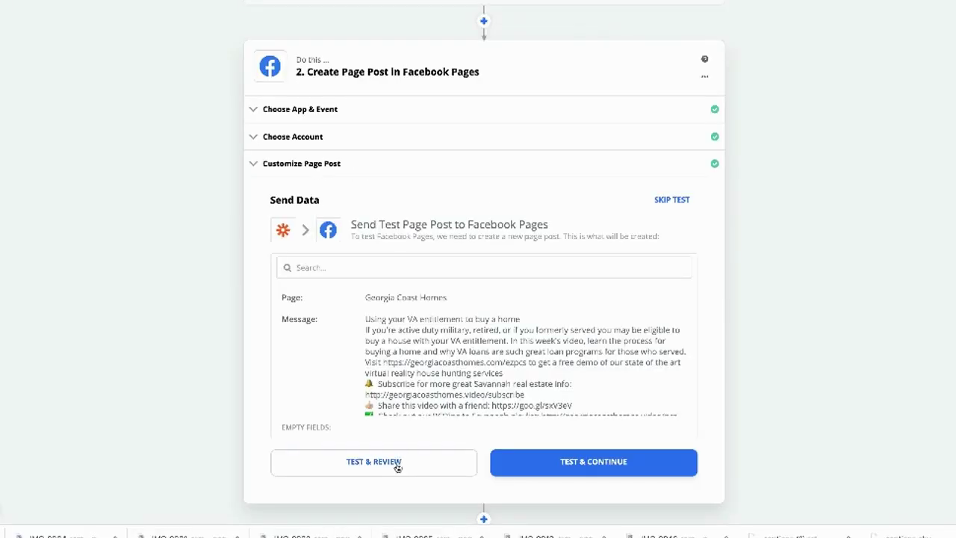
- Send a test page post to Facebook Pages, then switch to the Facebook tab
{"action": "left_click", "coordinate": [396, 463]}
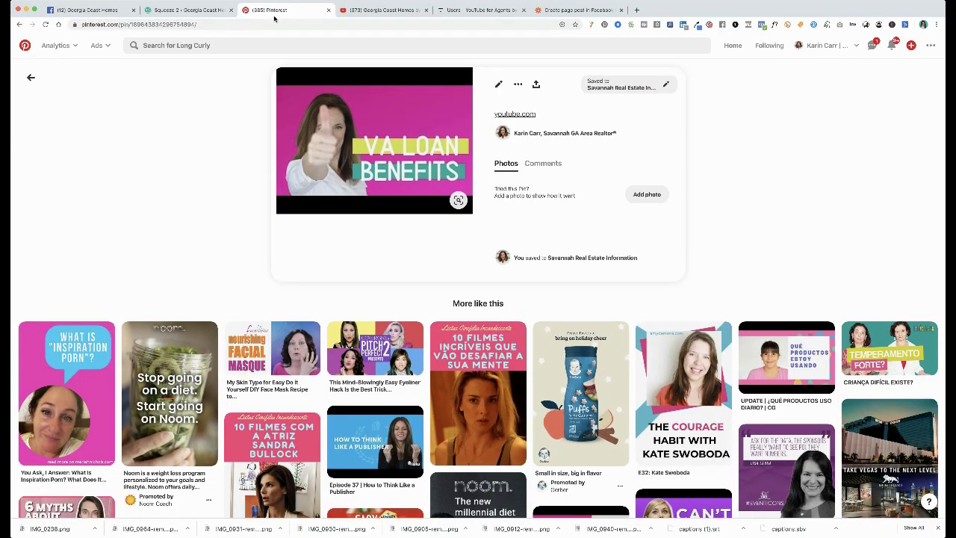
{"action": "left_click", "coordinate": [273, 23]}
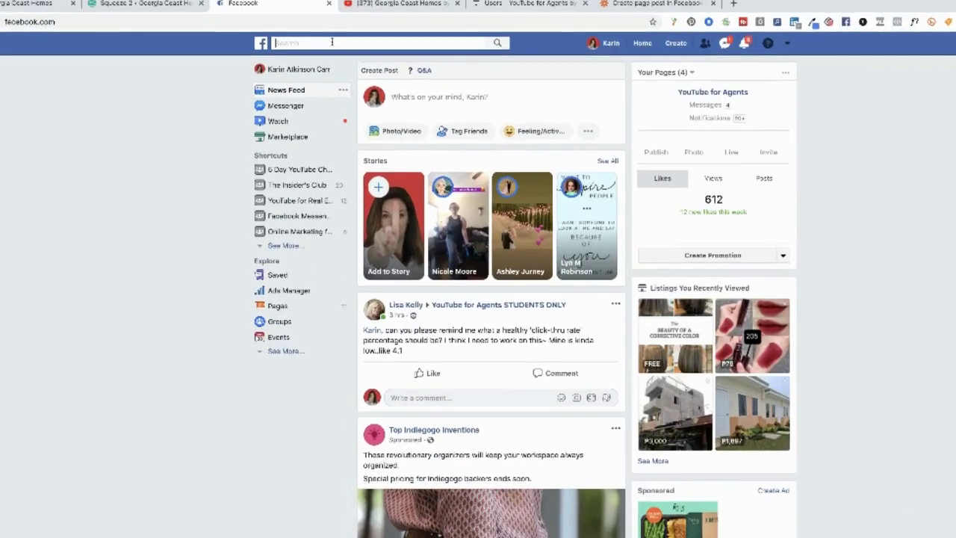
- Search Facebook for 'gaorgia coast homes', open the page's Posts, and find the VA entitlement video post
{"action": "type", "text": "ga"}
{"action": "type", "text": "orgia c"}
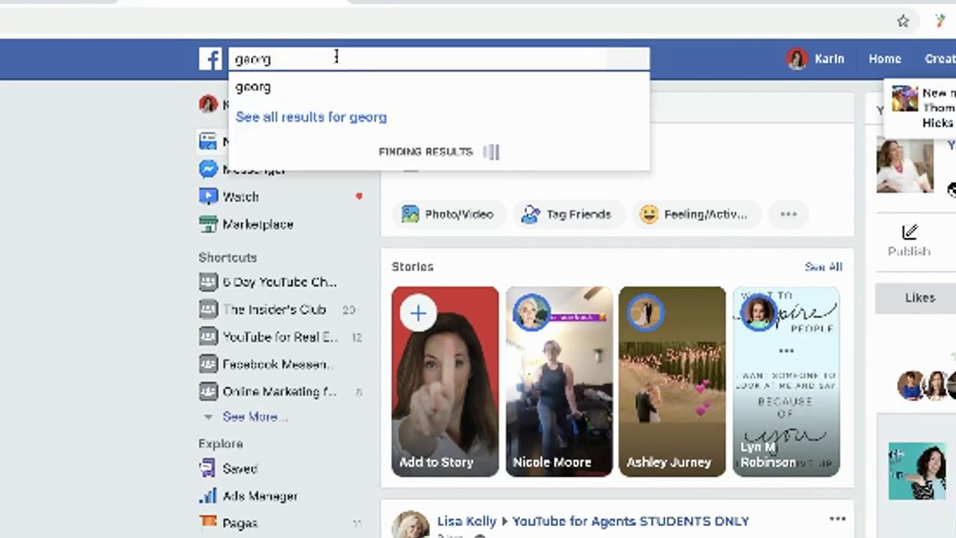
{"action": "type", "text": "oast homes"}
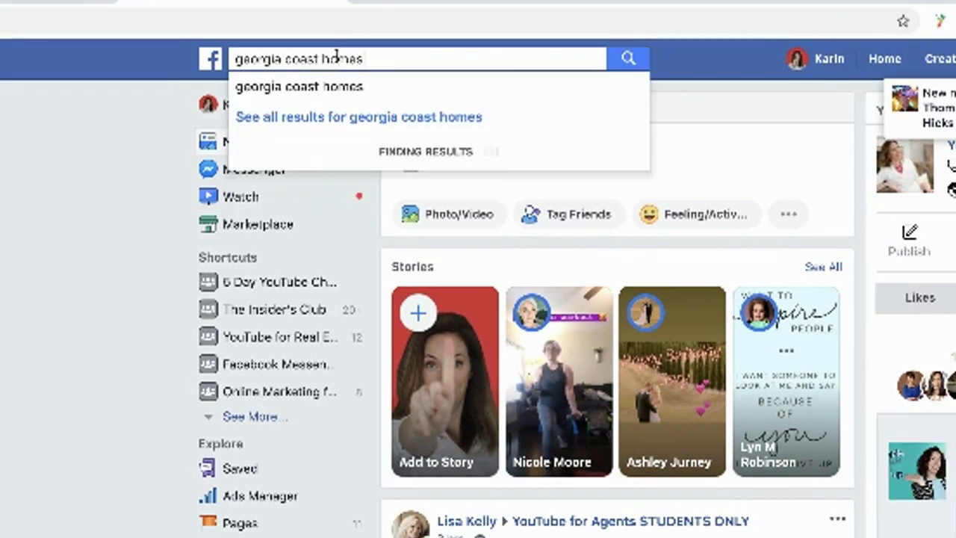
{"action": "left_click", "coordinate": [363, 102]}
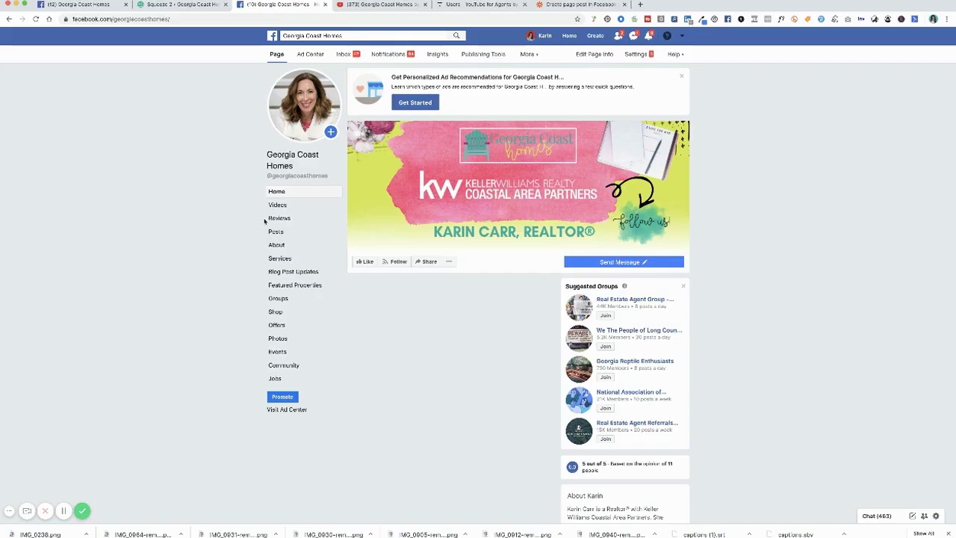
{"action": "left_click", "coordinate": [268, 230]}
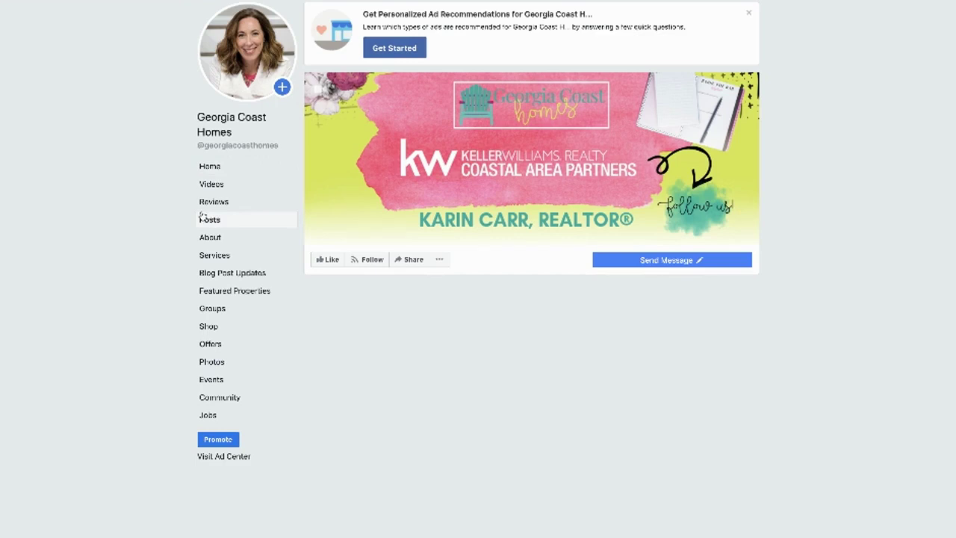
{"action": "scroll", "coordinate": [852, 282], "scroll_direction": "down", "scroll_amount": 2}
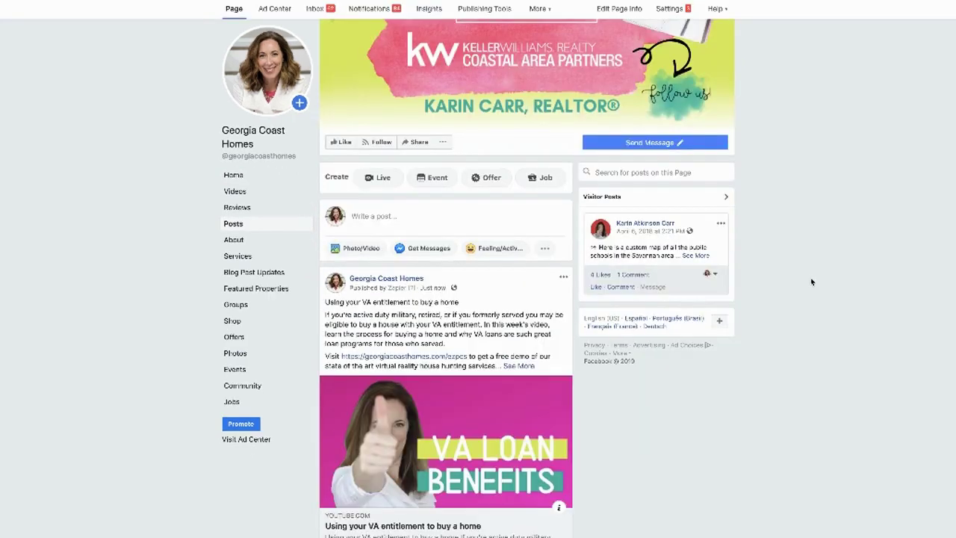
{"action": "scroll", "coordinate": [812, 282], "scroll_direction": "down", "scroll_amount": 3}
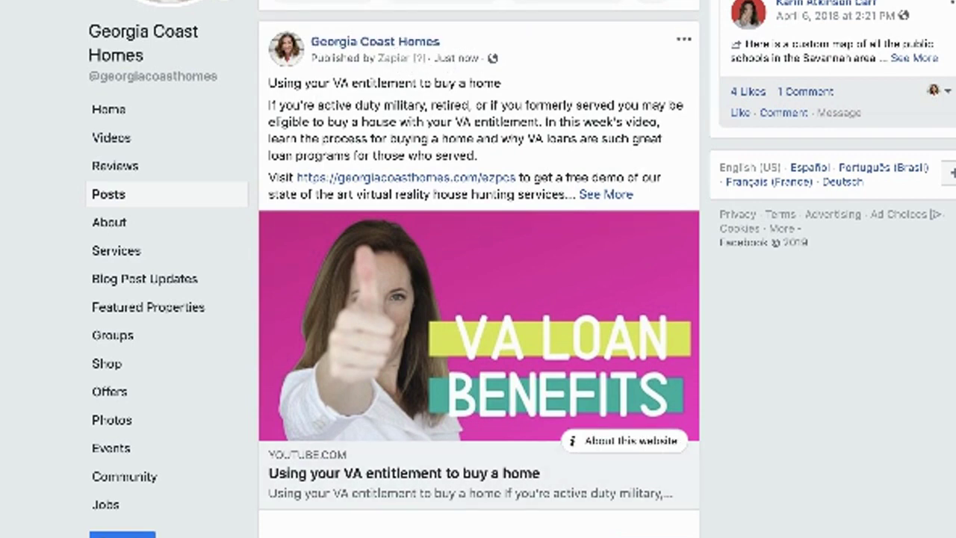
{"action": "scroll", "coordinate": [640, 257], "scroll_direction": "down", "scroll_amount": 1}
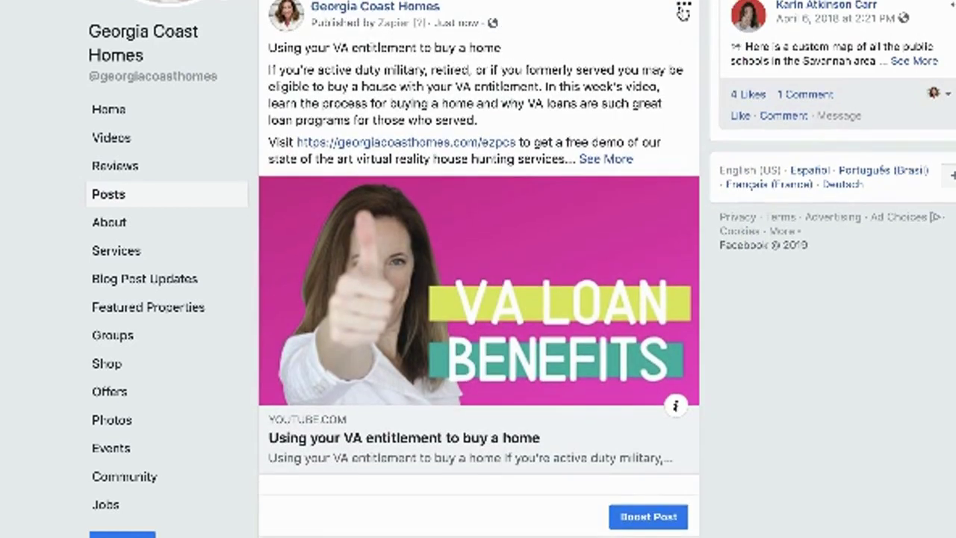
- Open Edit post on the Zapier-published VA video post on the Georgia Coast Homes page
{"action": "left_click", "coordinate": [683, 6]}
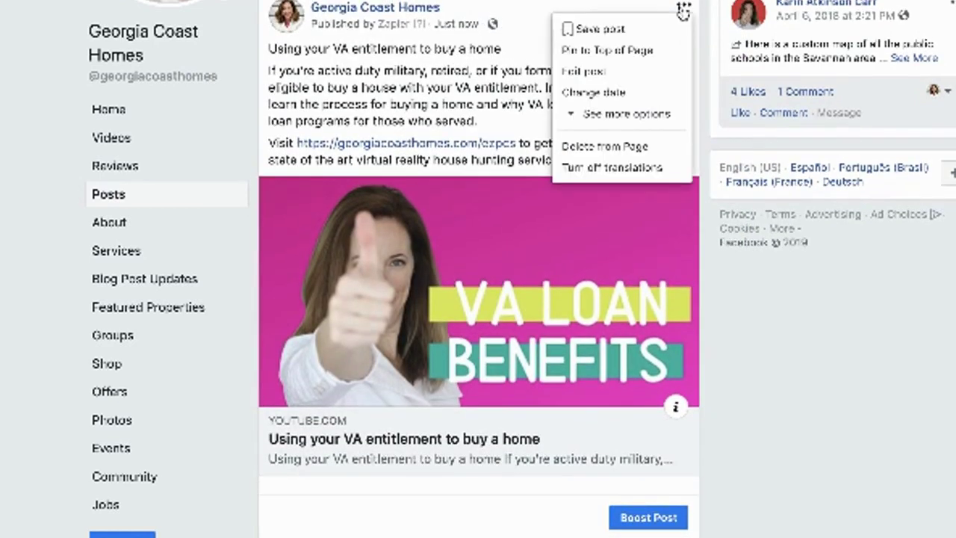
{"action": "left_click", "coordinate": [598, 147]}
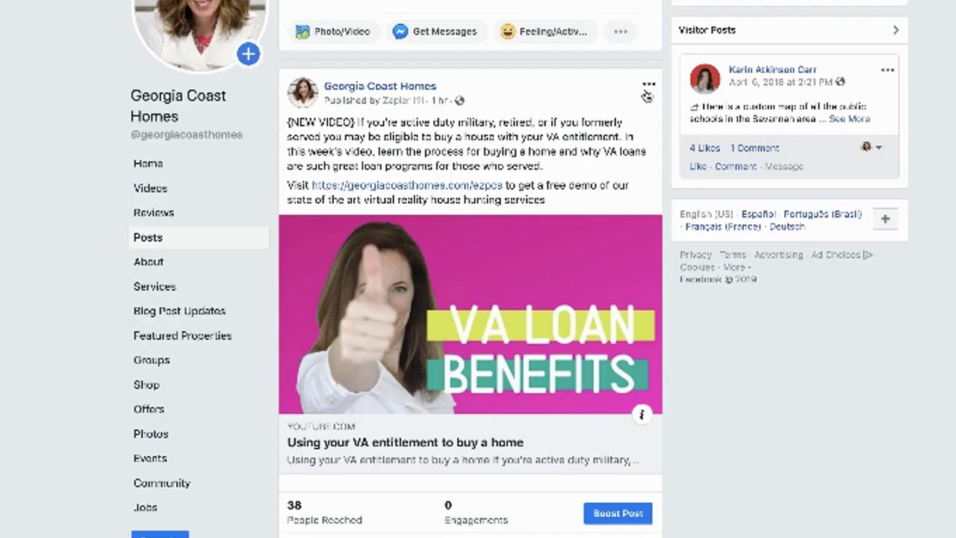
{"action": "left_click", "coordinate": [546, 152]}
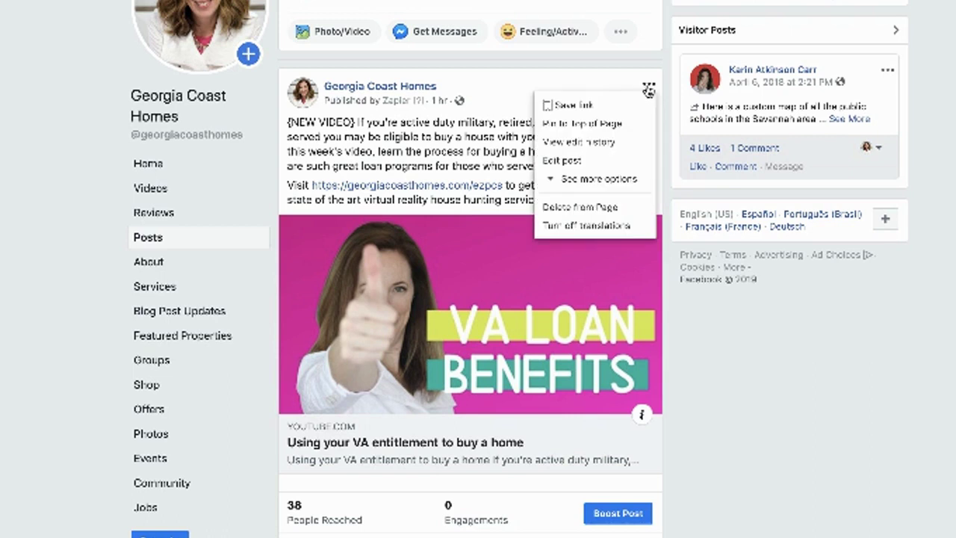
{"action": "left_click", "coordinate": [562, 160]}
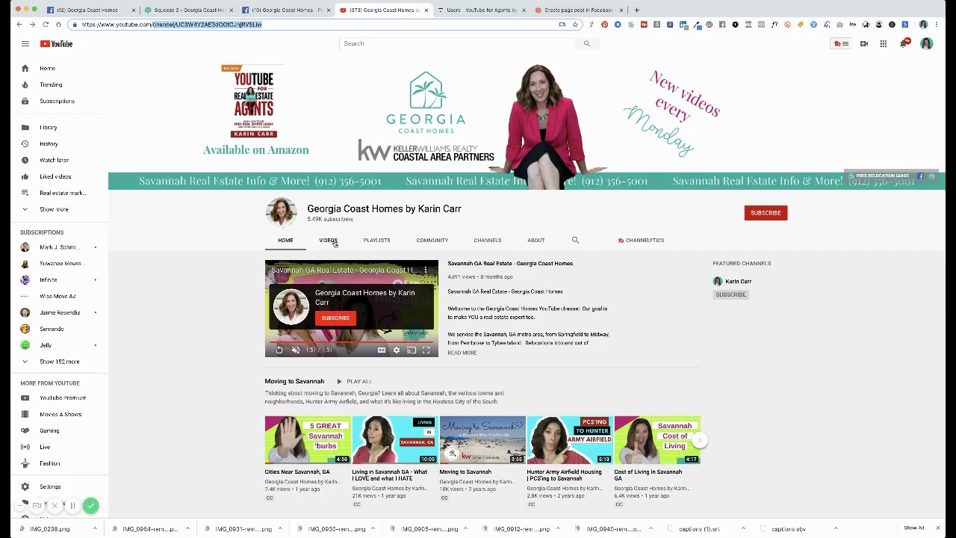
- Open the channel's newest VA entitlement video, pause the ad, and read its full description
{"action": "left_click", "coordinate": [328, 240]}
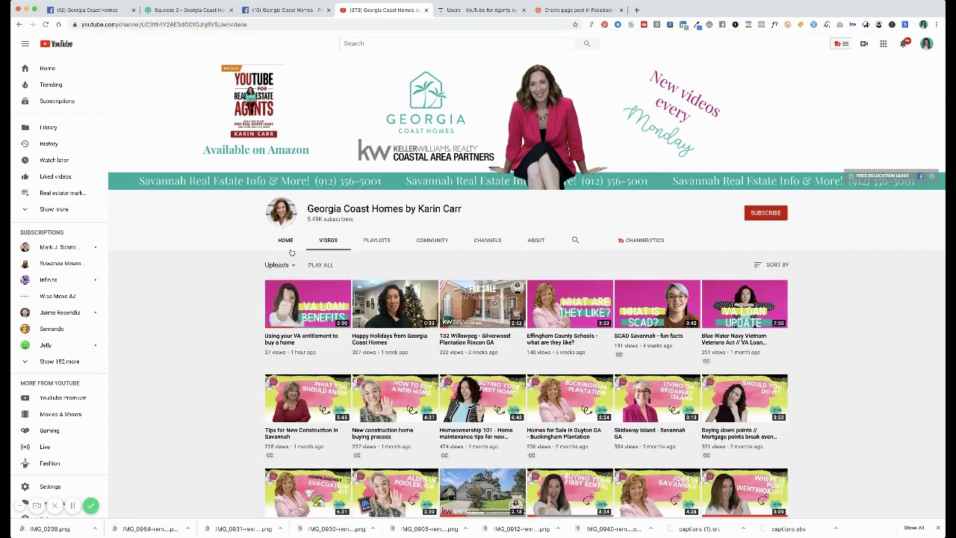
{"action": "left_click", "coordinate": [297, 306]}
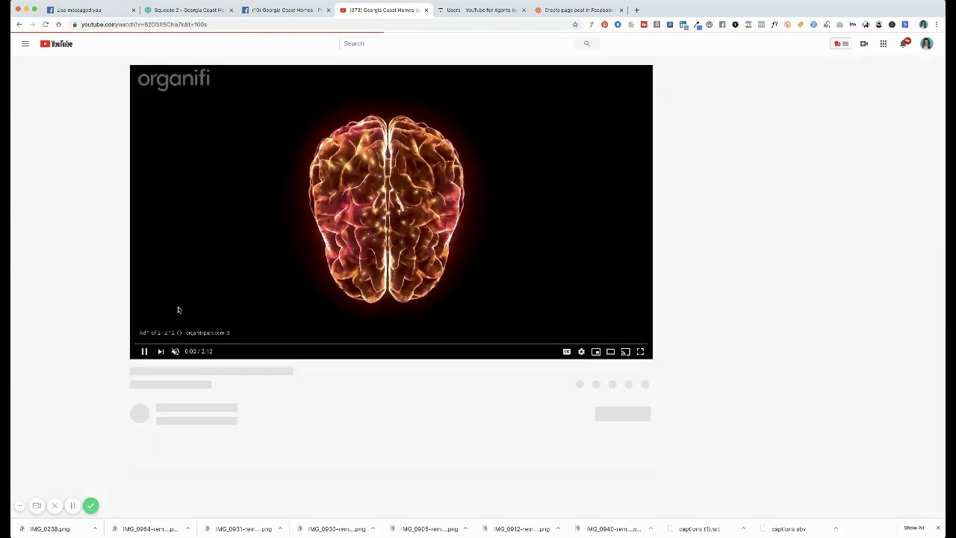
{"action": "left_click", "coordinate": [143, 351]}
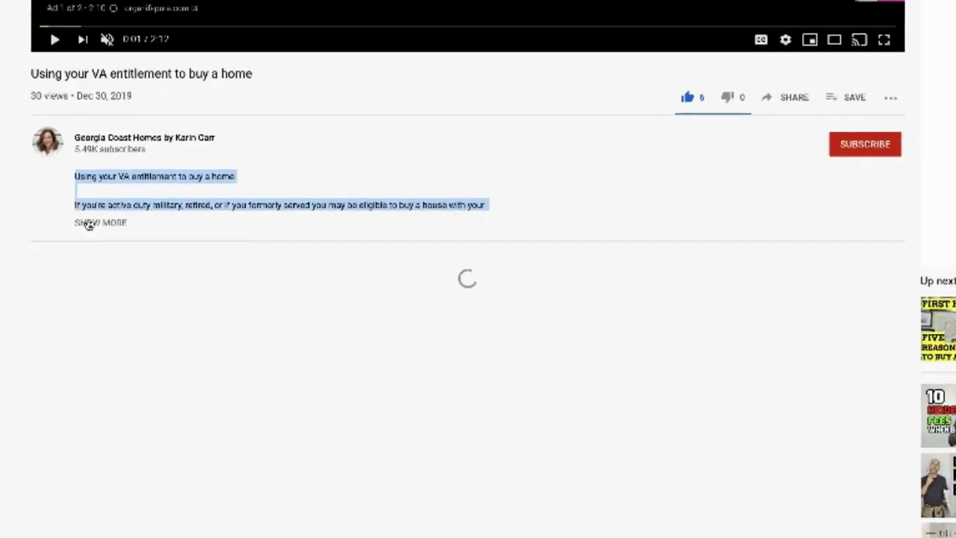
{"action": "left_click", "coordinate": [80, 219]}
{"action": "scroll", "coordinate": [483, 269], "scroll_direction": "down", "scroll_amount": 2}
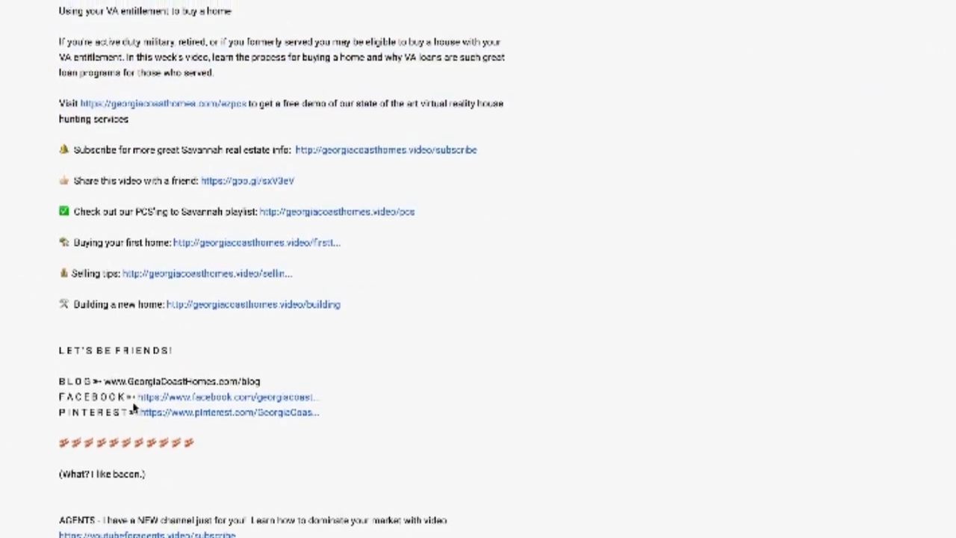
{"action": "scroll", "coordinate": [141, 392], "scroll_direction": "down", "scroll_amount": 4}
{"action": "scroll", "coordinate": [142, 393], "scroll_direction": "down", "scroll_amount": 5}
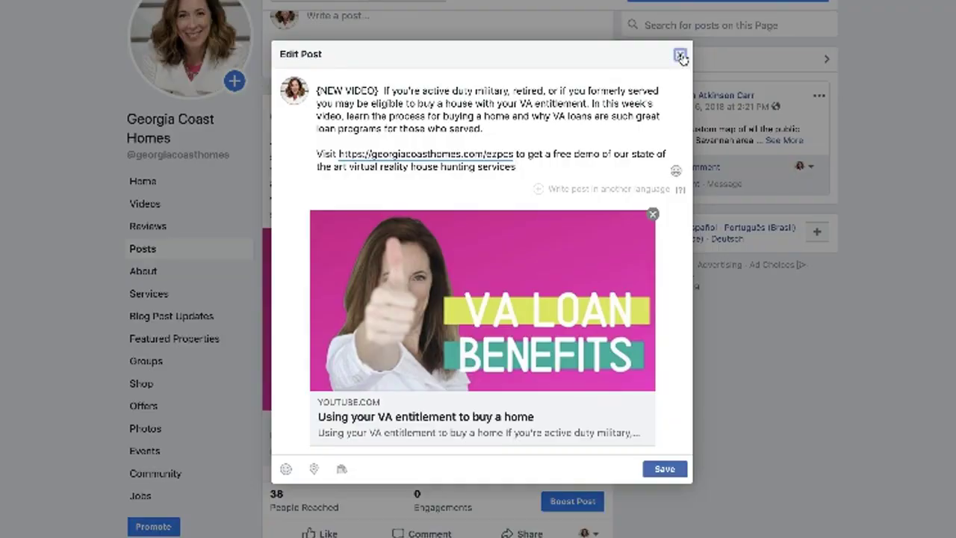
- Discard the unsaved Facebook post edits, then rename the Zap to 'delete'
{"action": "left_click", "coordinate": [593, 120]}
{"action": "left_click", "coordinate": [591, 206]}
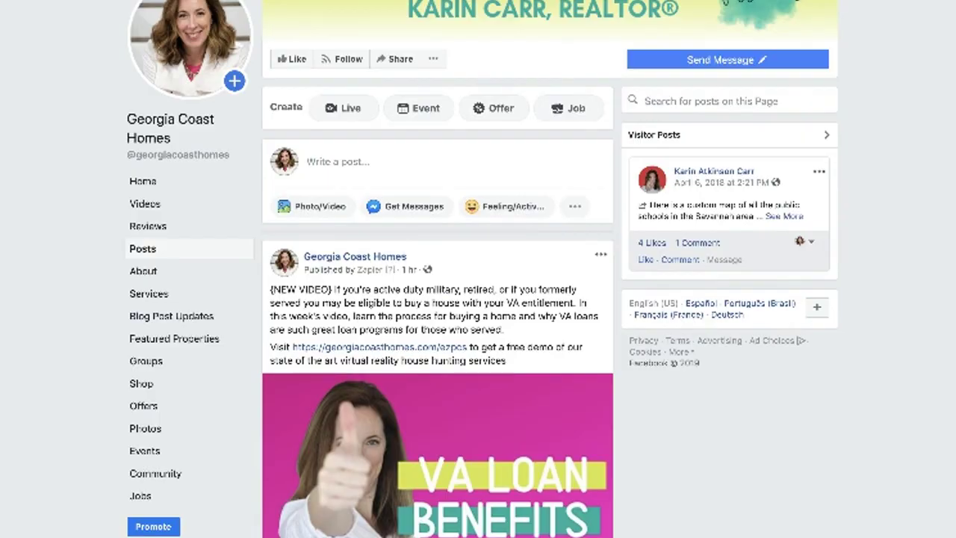
{"action": "left_click", "coordinate": [579, 10]}
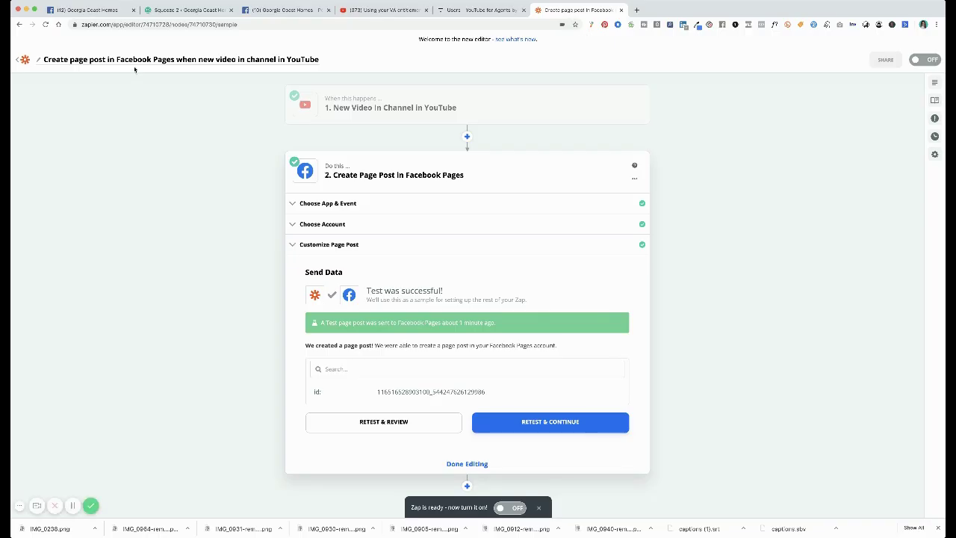
{"action": "left_click", "coordinate": [132, 63]}
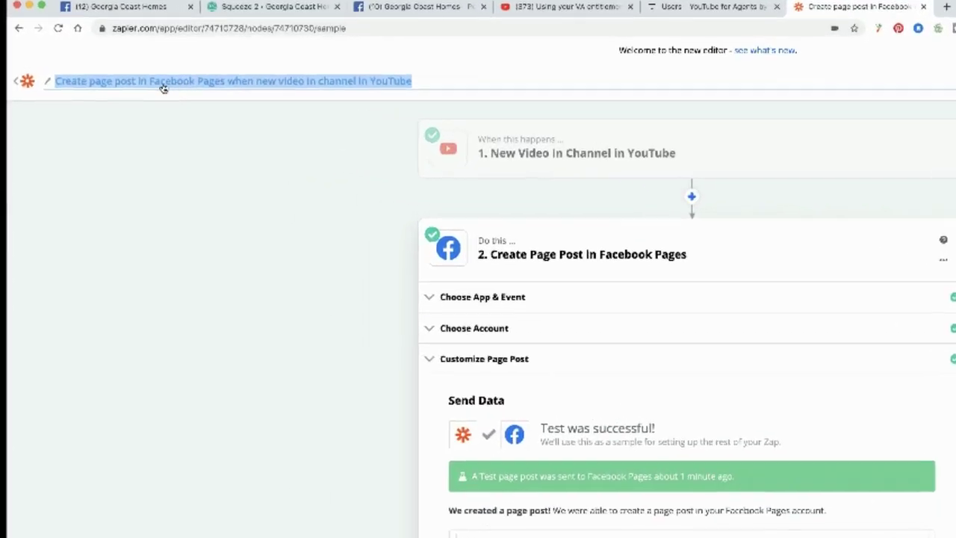
{"action": "type", "text": "delete"}
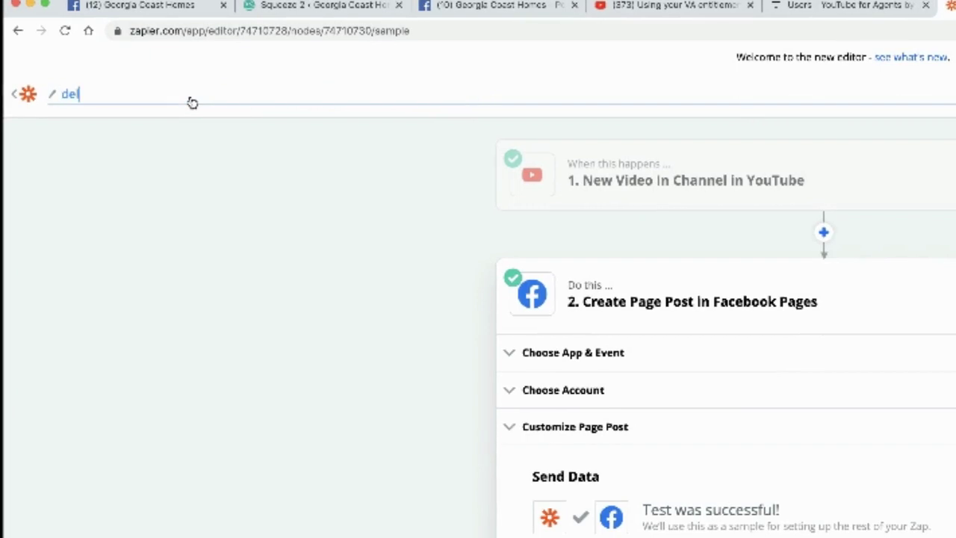
{"action": "key", "text": "Return"}
- Leave the Zap editor for My Zaps and scroll through the list of 25 Zaps
{"action": "left_click", "coordinate": [11, 94]}
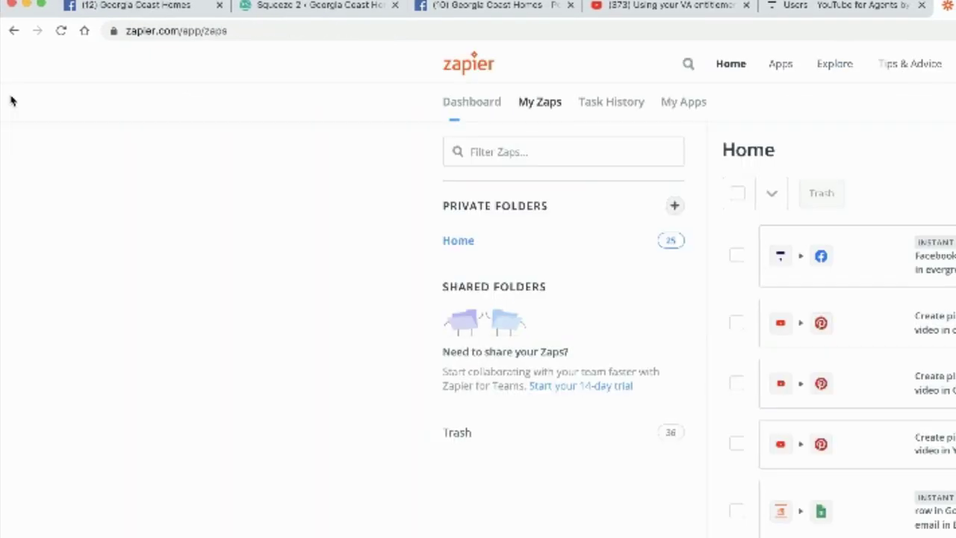
{"action": "scroll", "coordinate": [775, 199], "scroll_direction": "down", "scroll_amount": 5}
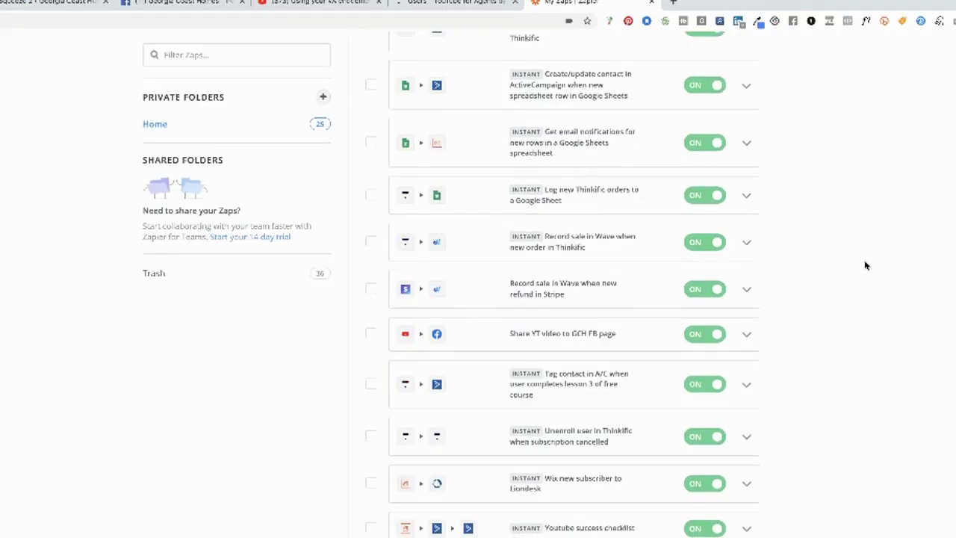
{"action": "scroll", "coordinate": [865, 266], "scroll_direction": "down", "scroll_amount": 3}
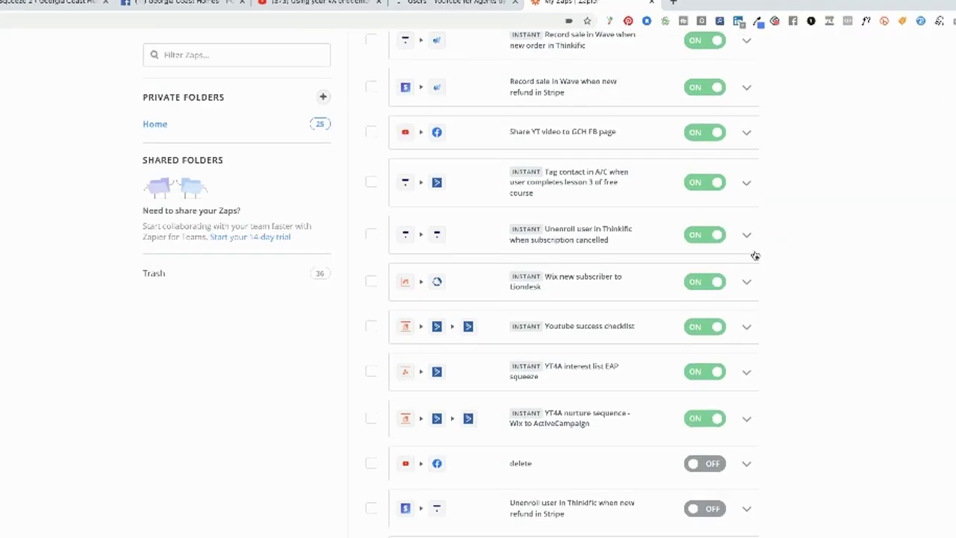
{"action": "scroll", "coordinate": [944, 319], "scroll_direction": "up", "scroll_amount": 2}
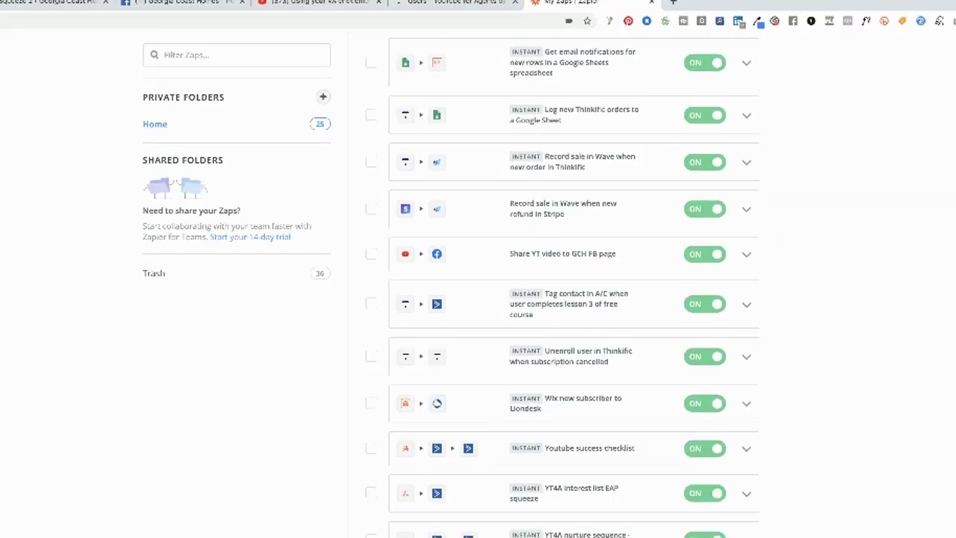
{"action": "scroll", "coordinate": [832, 246], "scroll_direction": "up", "scroll_amount": 10}
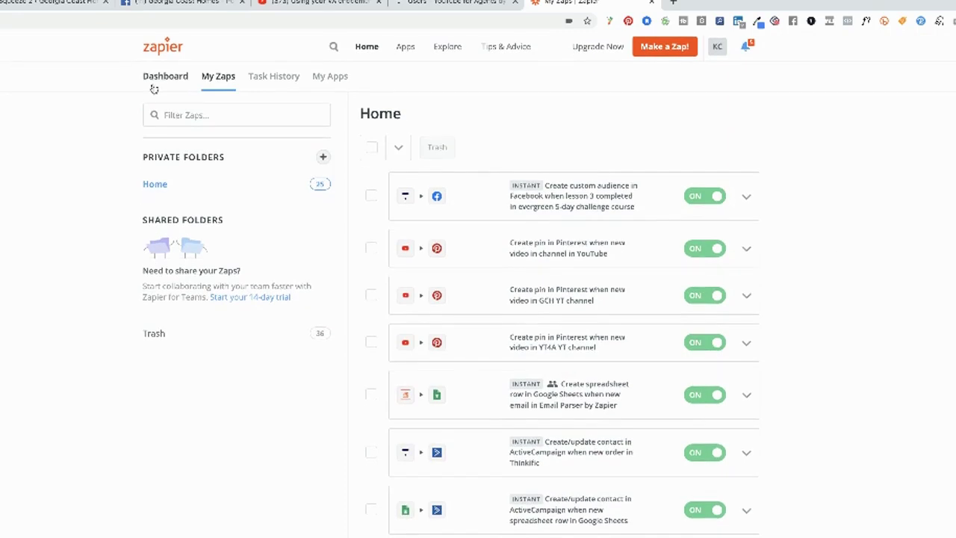
- Switch to the Dashboard, showing empty app-connection fields and recommended Zap templates
{"action": "left_click", "coordinate": [163, 77]}
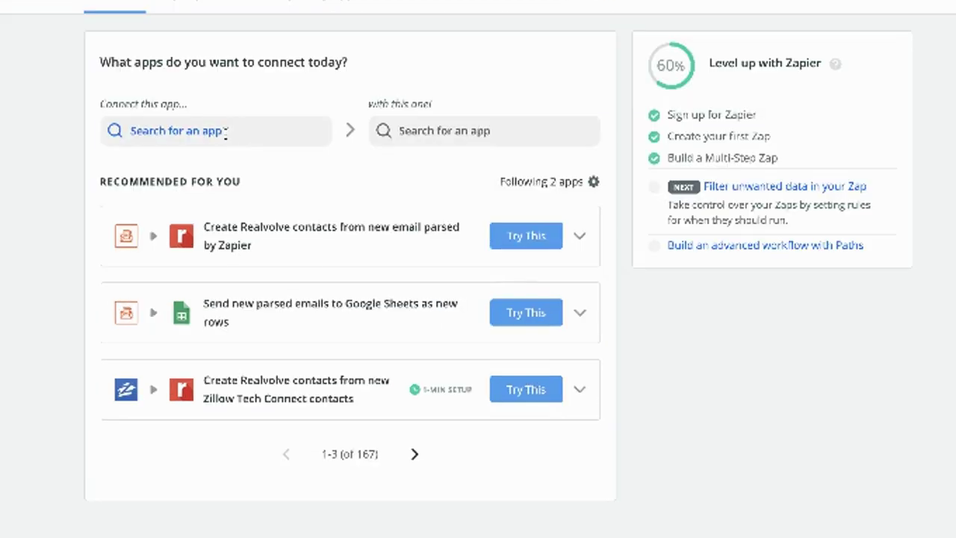
- Search 'active' and set ActiveCampaign as the first app, dismissing the second app's suggestions
{"action": "left_click", "coordinate": [224, 130]}
{"action": "scroll", "coordinate": [255, 205], "scroll_direction": "down", "scroll_amount": 1}
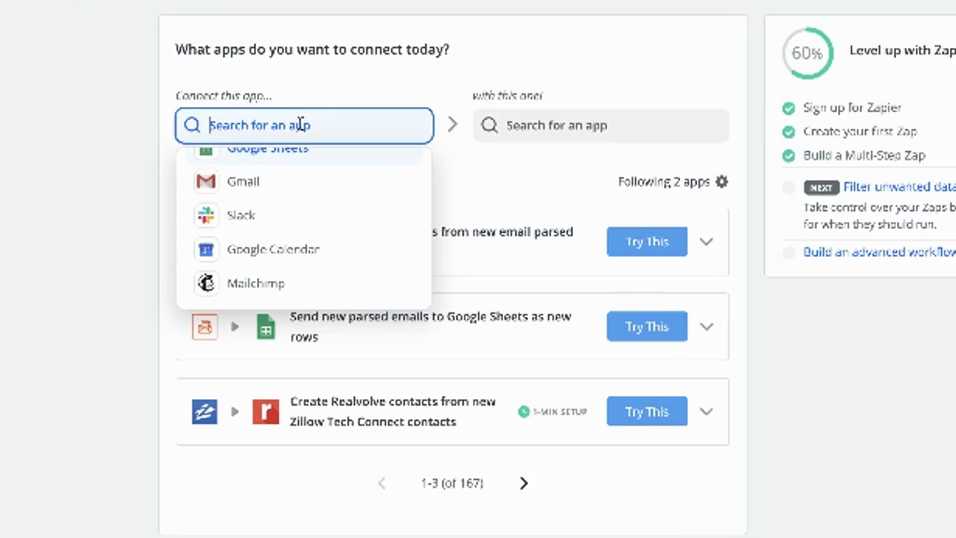
{"action": "type", "text": "active"}
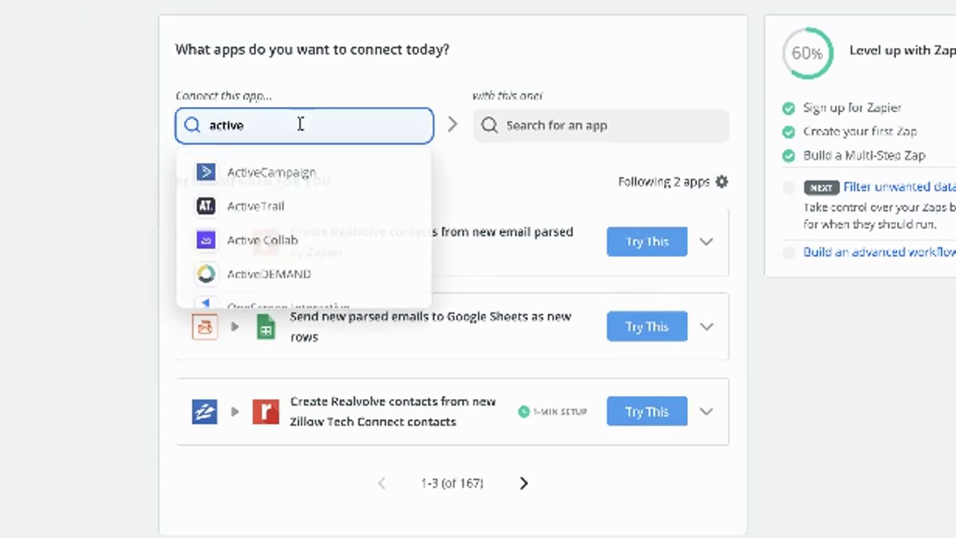
{"action": "left_click", "coordinate": [302, 174]}
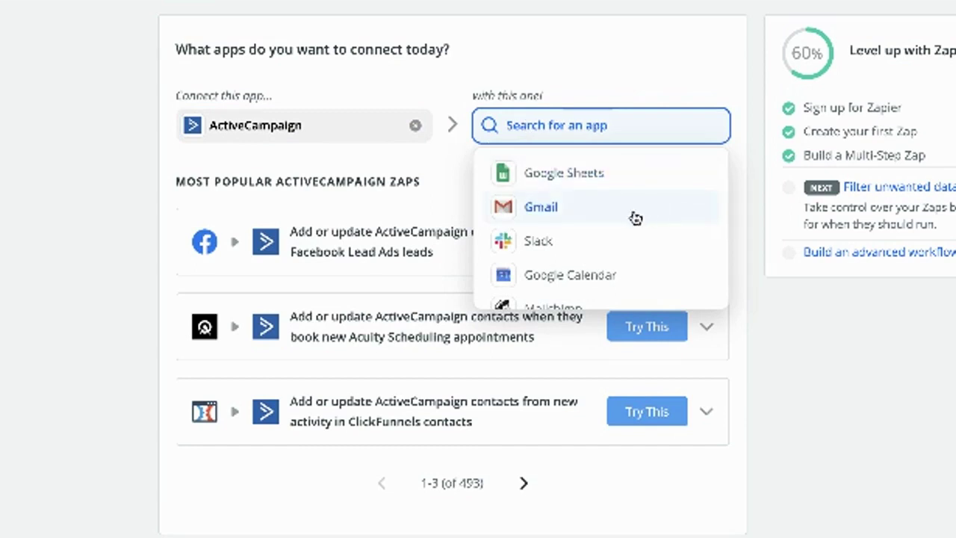
{"action": "scroll", "coordinate": [634, 217], "scroll_direction": "down", "scroll_amount": 1}
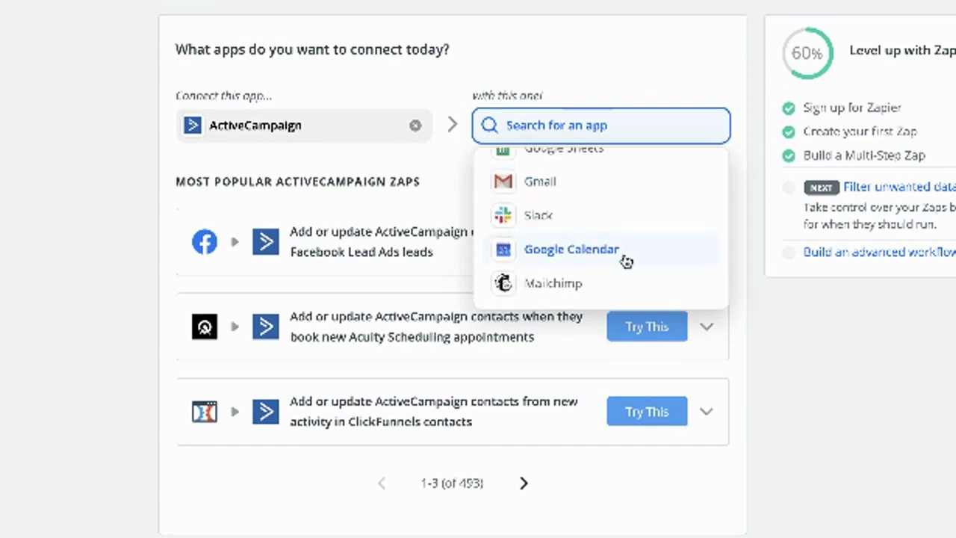
{"action": "left_click", "coordinate": [951, 411]}
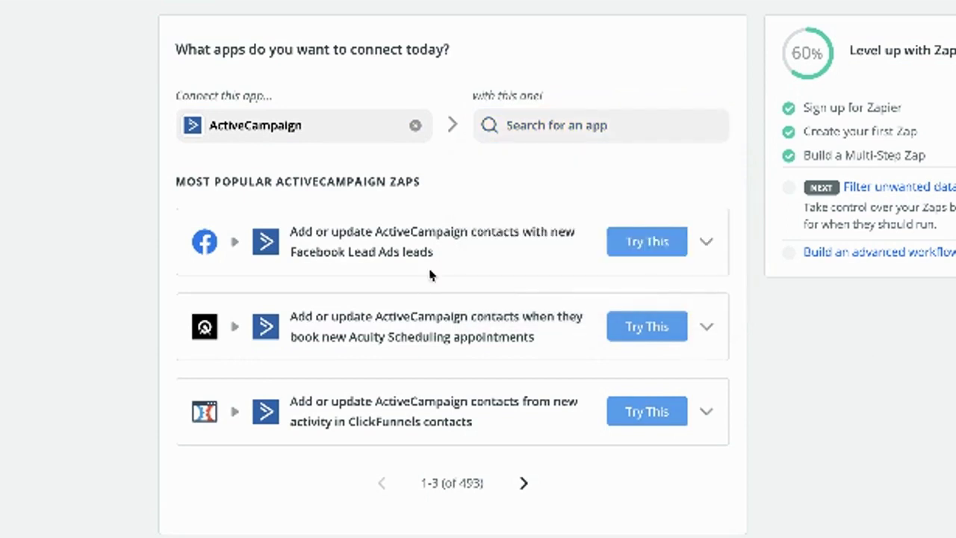